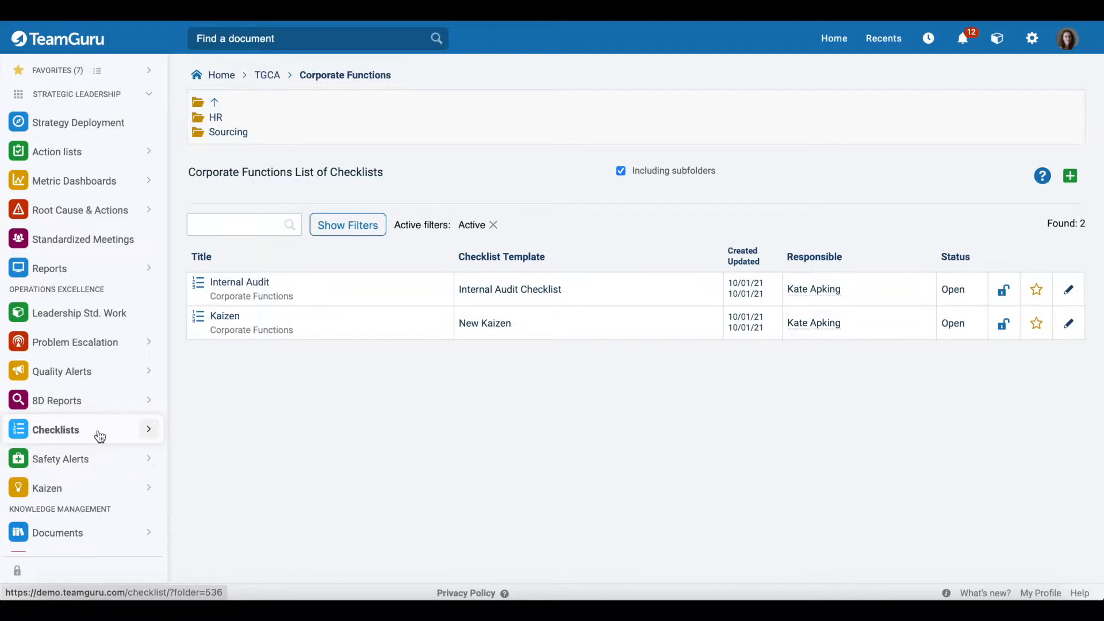
Approve the Kaizen Implementation action in the Corporate Functions Kaizen checklist and return to the checklist list.
{"action": "left_click", "coordinate": [148, 429]}
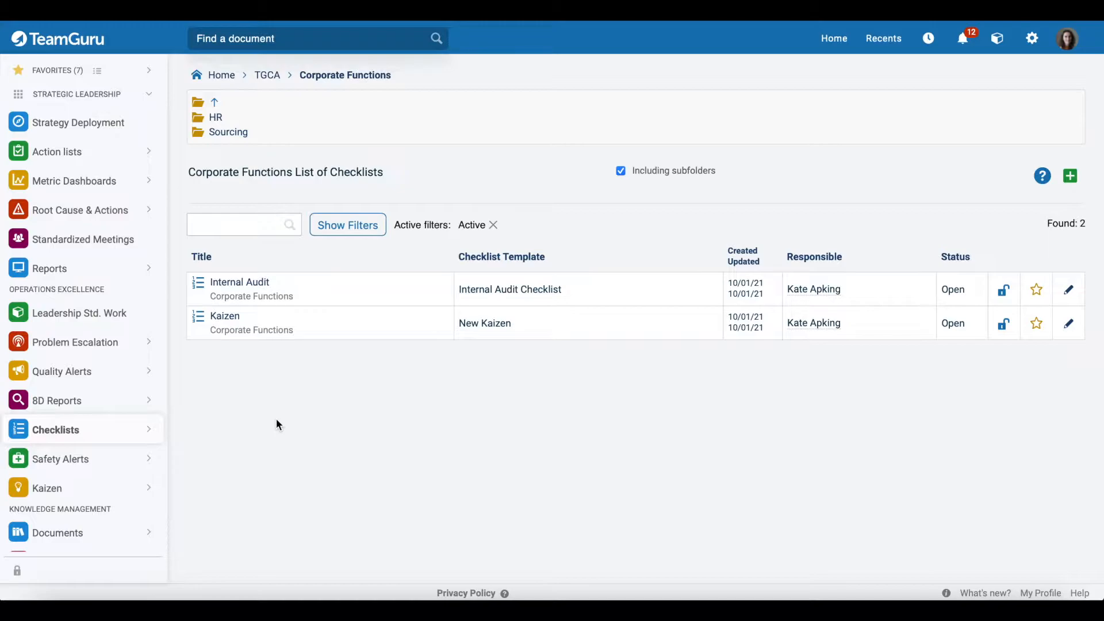
{"action": "left_click", "coordinate": [226, 316]}
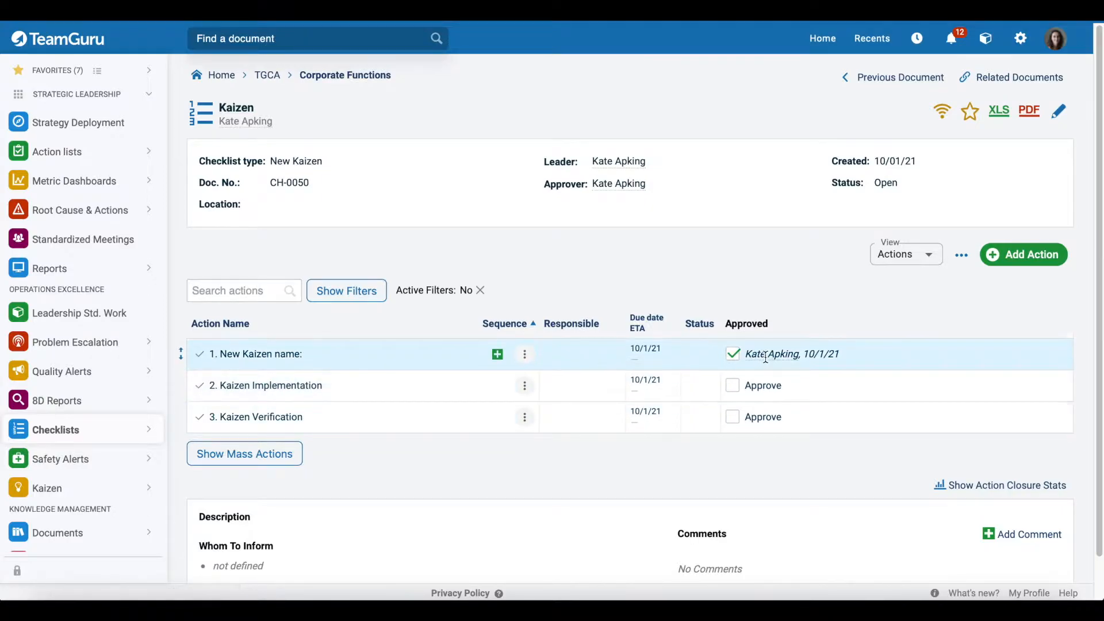
{"action": "left_click", "coordinate": [734, 385]}
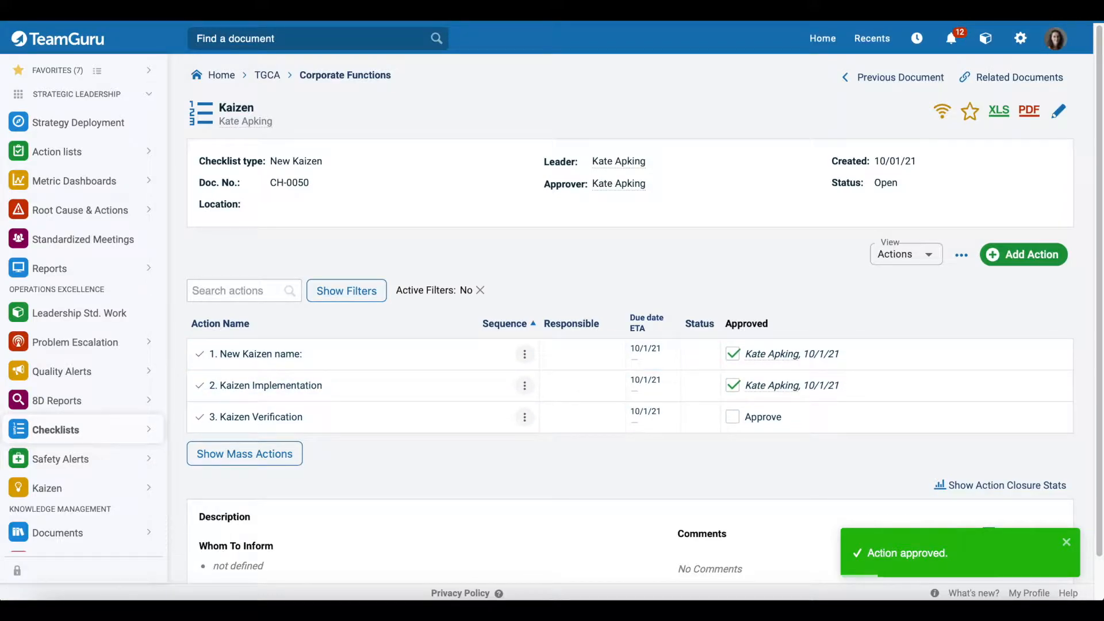
{"action": "key", "text": "alt+Left"}
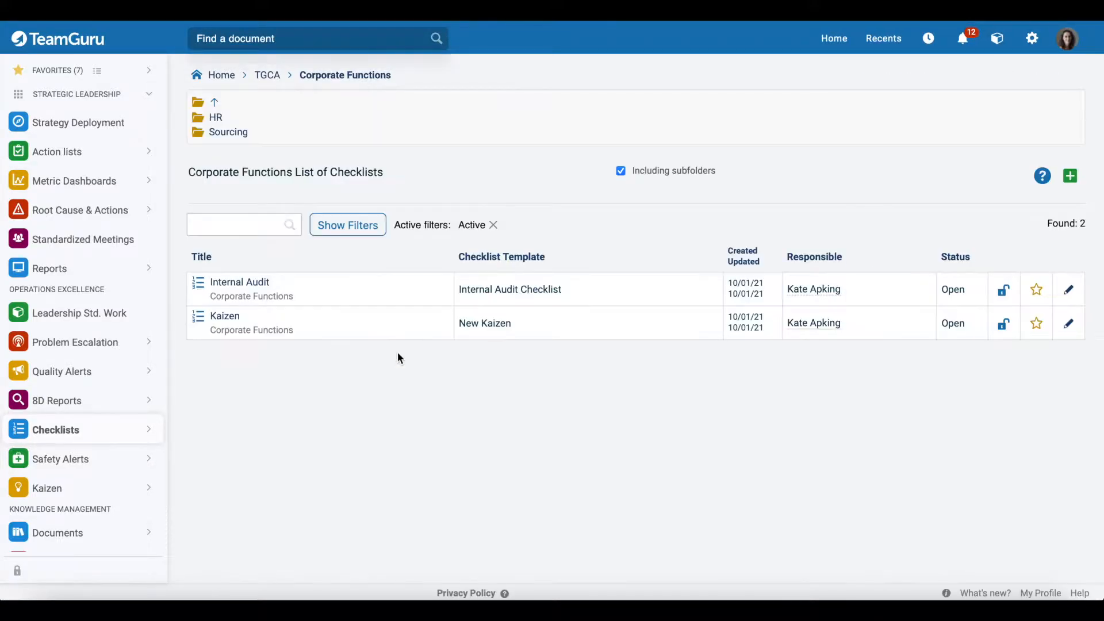
Open the Internal Audit checklist and examine its actions, responsible people, due dates and approval column.
{"action": "left_click", "coordinate": [261, 286]}
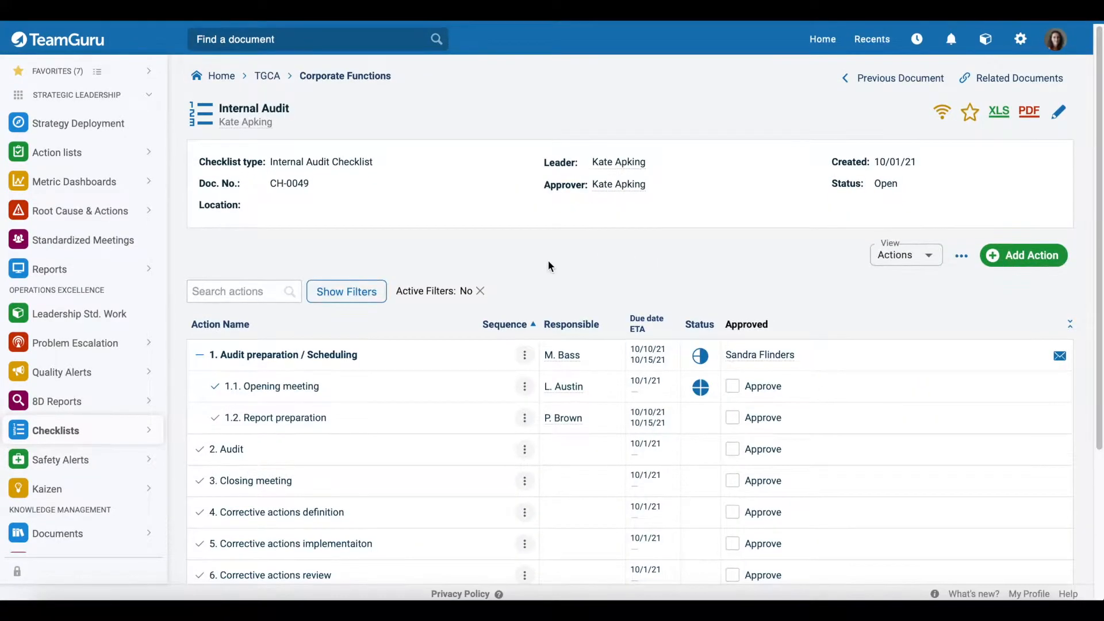
{"action": "scroll", "coordinate": [610, 261], "scroll_direction": "down", "scroll_amount": 2}
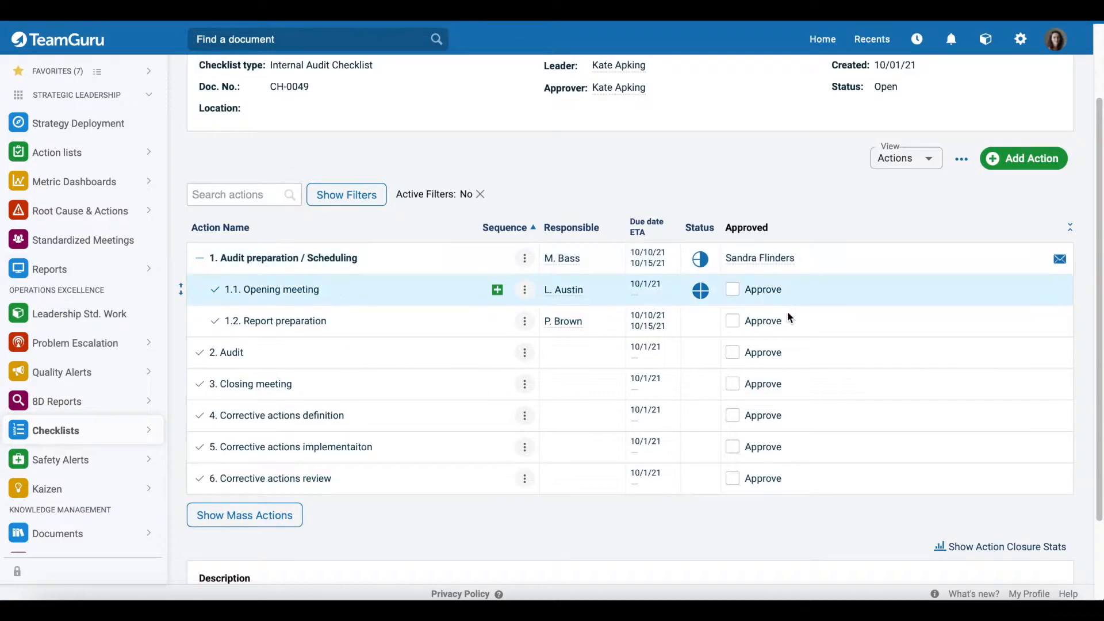
{"action": "scroll", "coordinate": [326, 523], "scroll_direction": "down", "scroll_amount": 2}
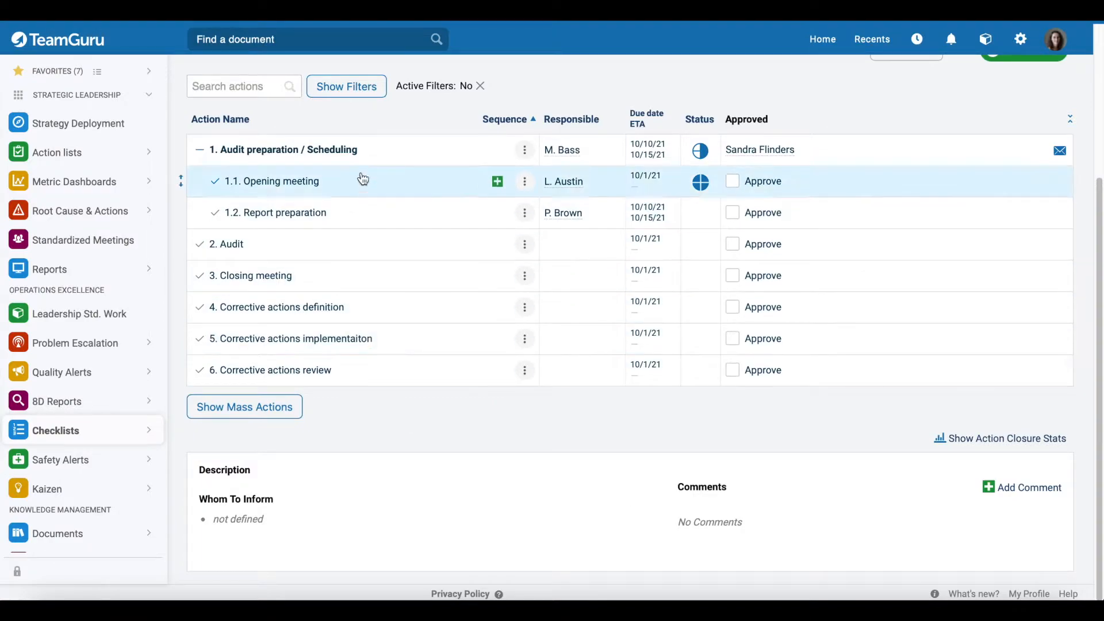
{"action": "scroll", "coordinate": [410, 391], "scroll_direction": "up", "scroll_amount": 4}
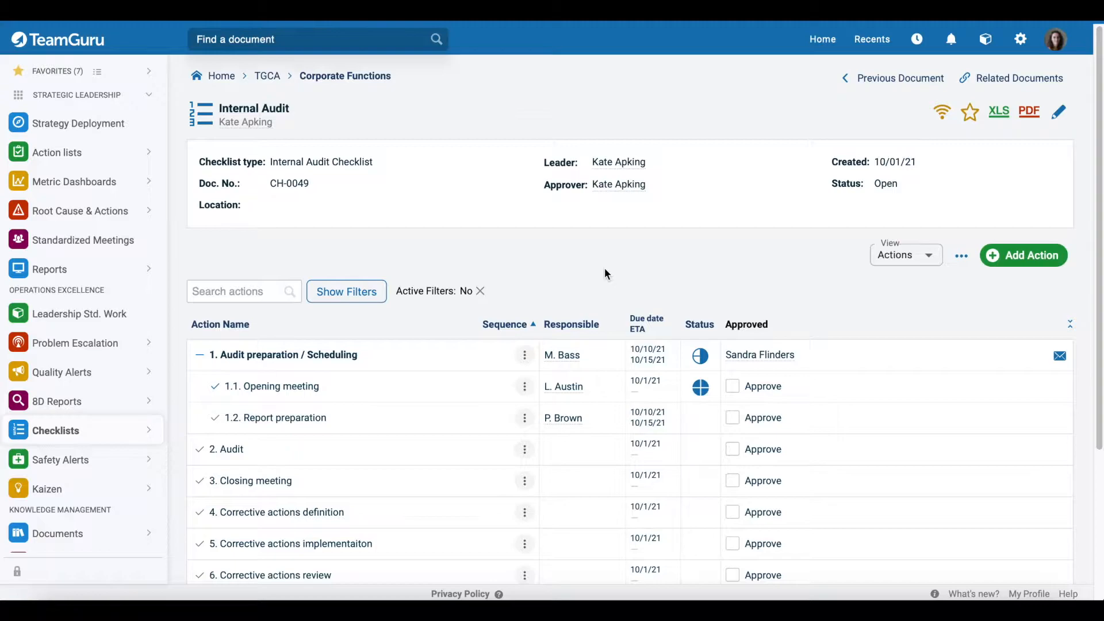
Create and save a checklist template titled "NEW Template" with Protect Settings enabled.
{"action": "left_click", "coordinate": [148, 433]}
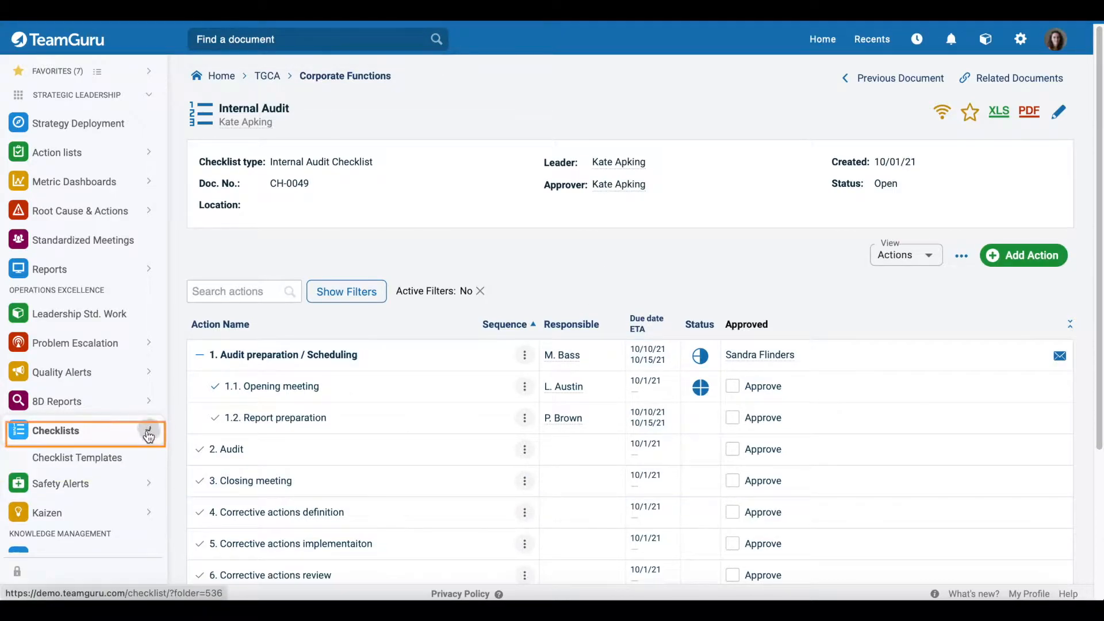
{"action": "left_click", "coordinate": [76, 458]}
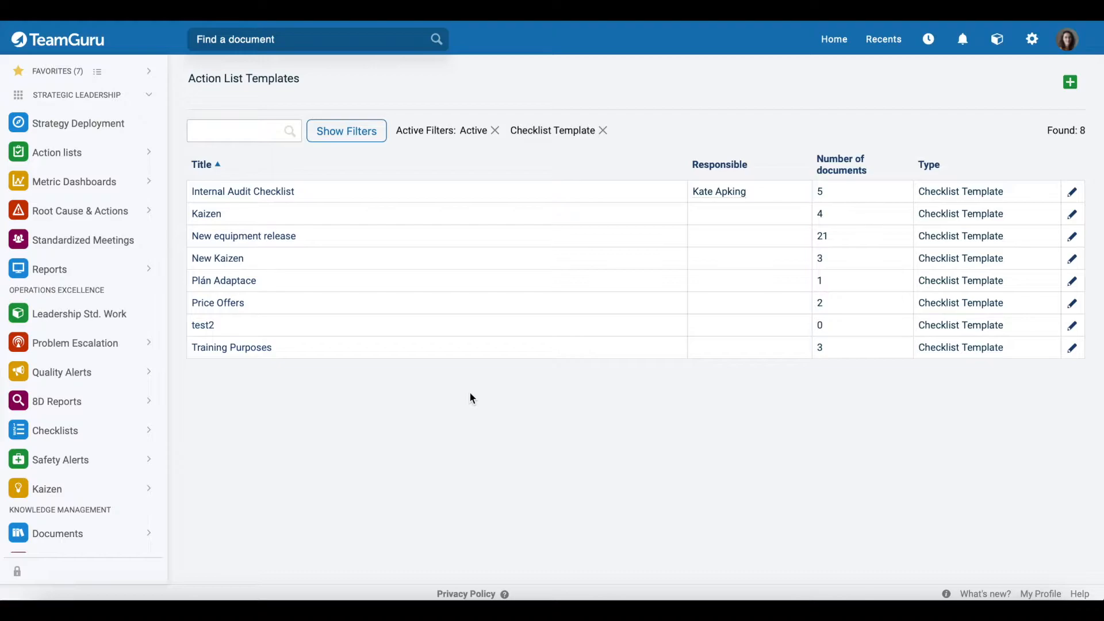
{"action": "left_click", "coordinate": [1029, 92]}
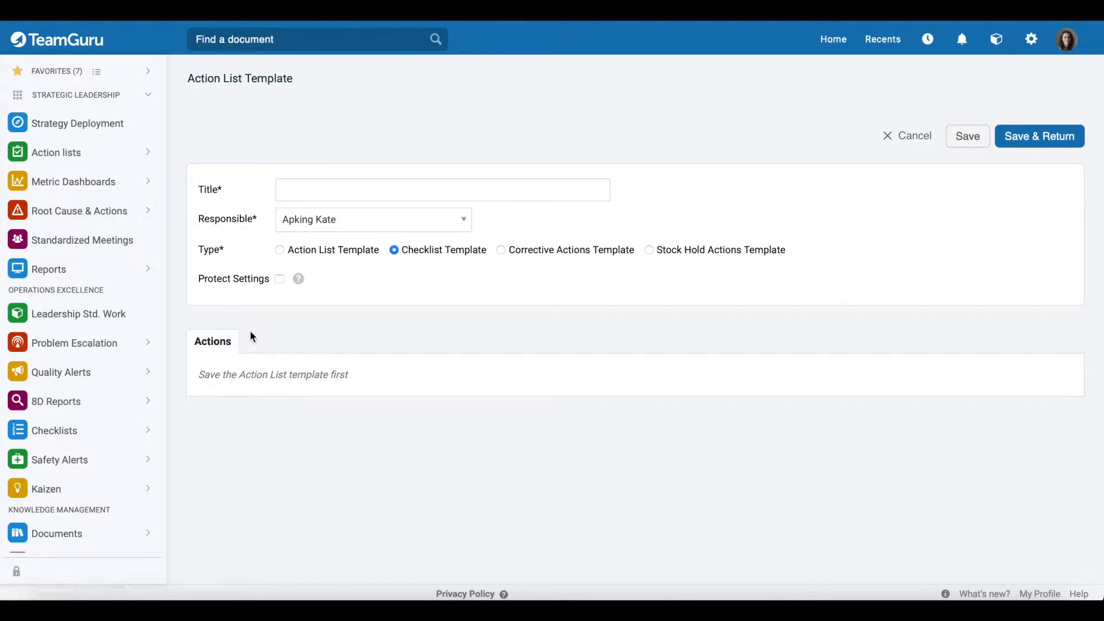
{"action": "left_click", "coordinate": [284, 195]}
{"action": "type", "text": "NEW Template"}
{"action": "left_click", "coordinate": [279, 279]}
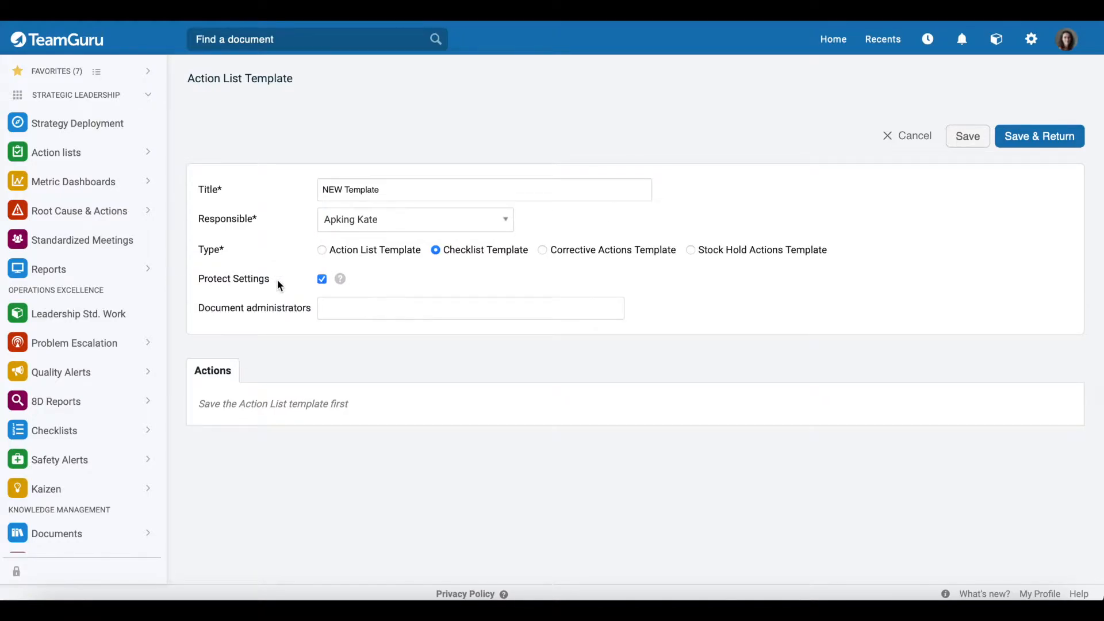
{"action": "left_click", "coordinate": [339, 309]}
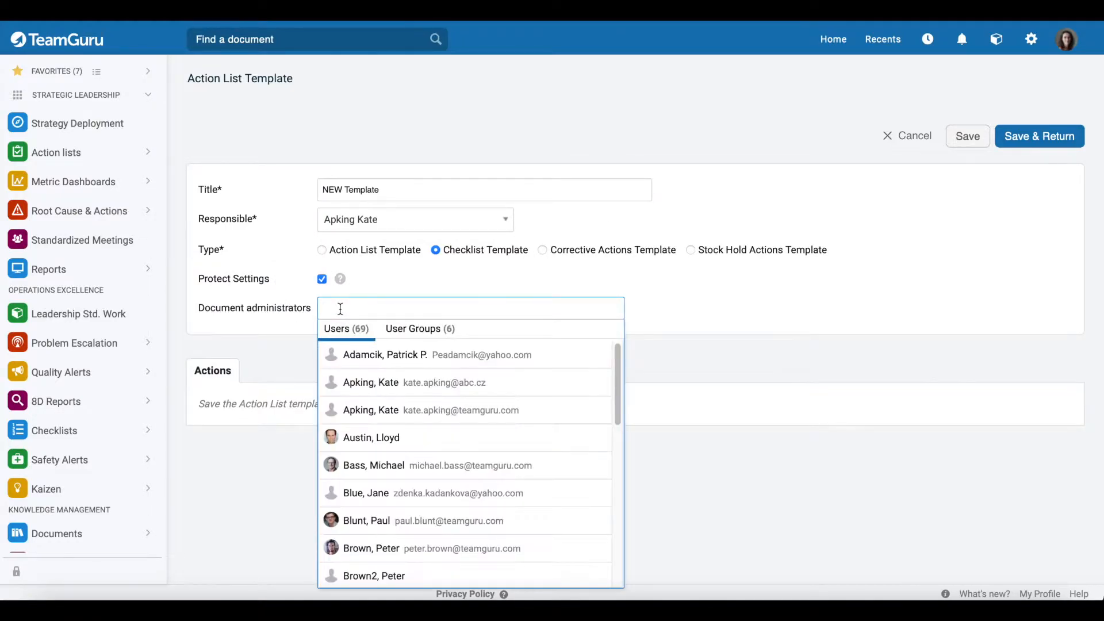
{"action": "left_click", "coordinate": [224, 319]}
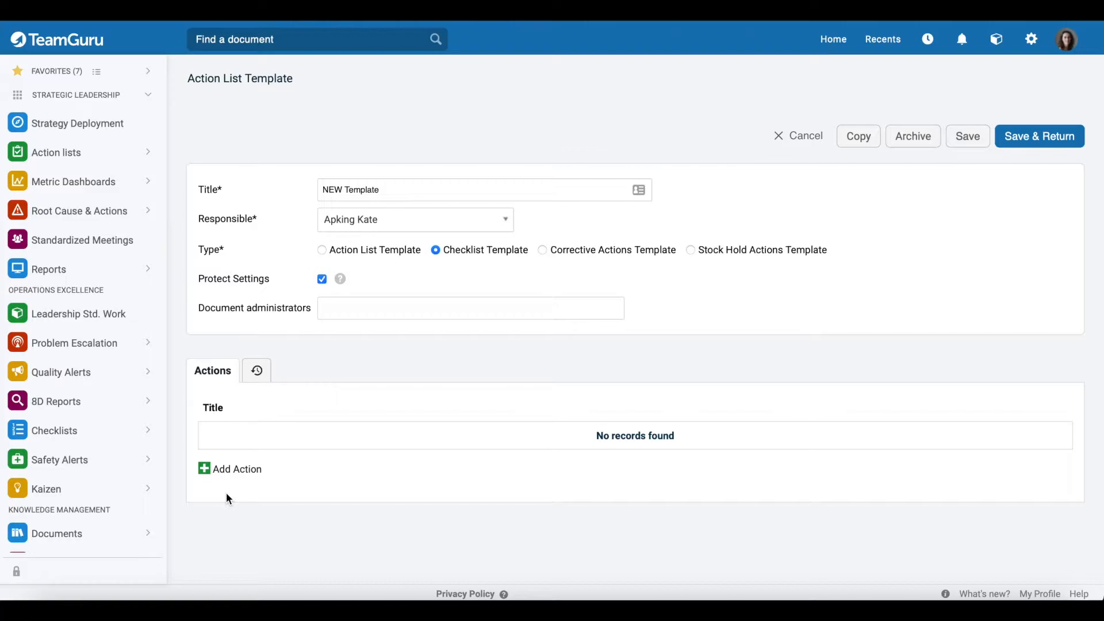
Add an action named "Item" to the new template, then save the template and leave it.
{"action": "left_click", "coordinate": [204, 471]}
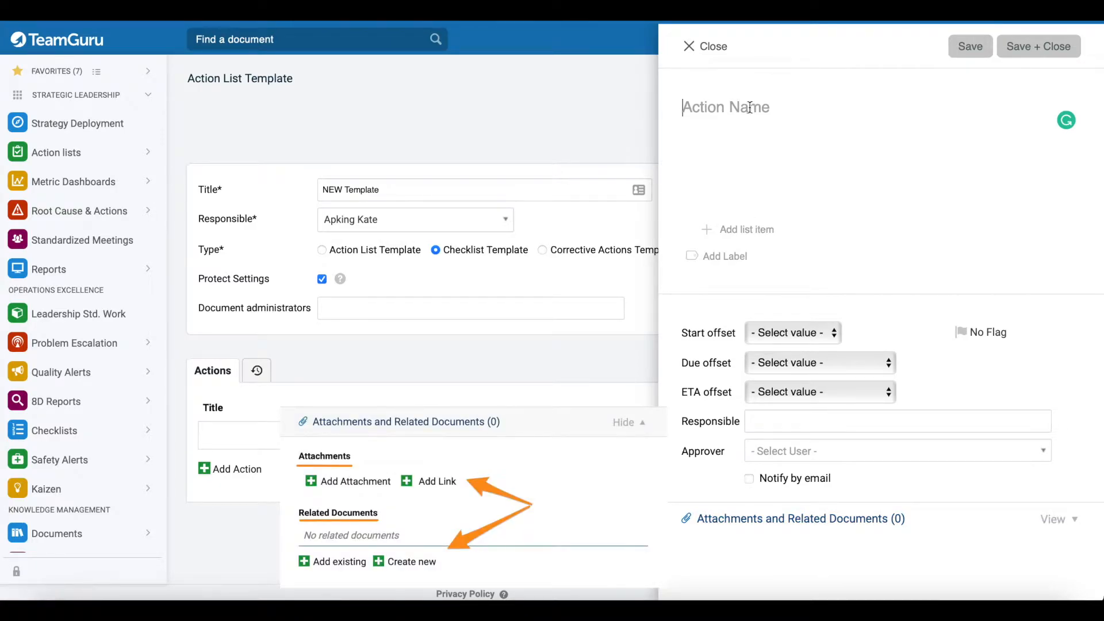
{"action": "type", "text": "ITem"}
{"action": "key", "text": "BackSpace"}
{"action": "key", "text": "BackSpace"}
{"action": "key", "text": "BackSpace"}
{"action": "type", "text": "tem"}
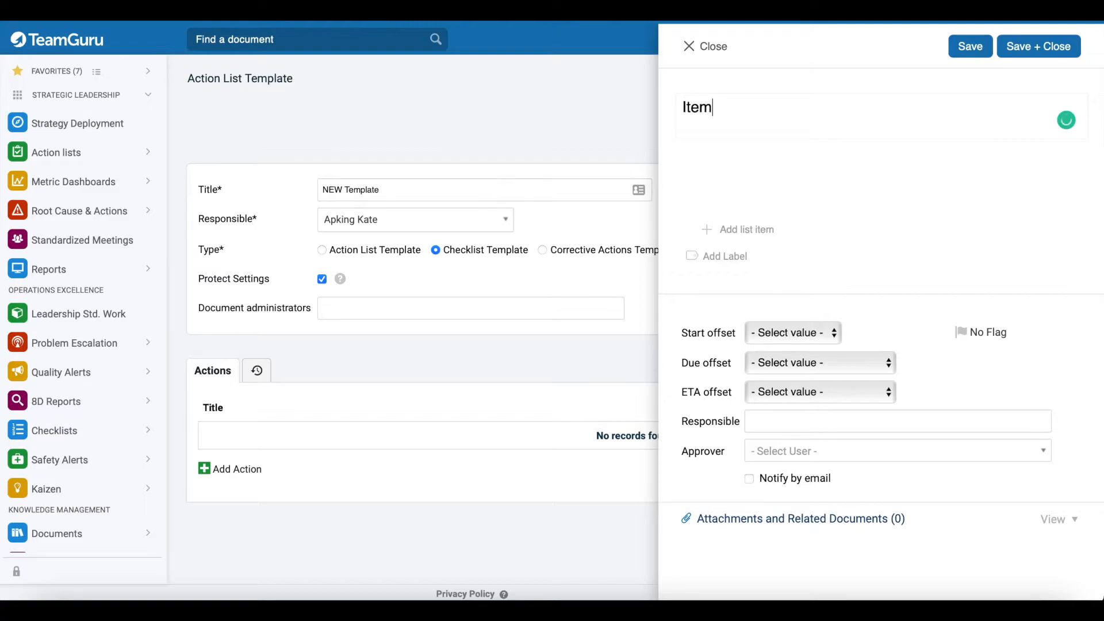
{"action": "left_click", "coordinate": [1038, 46]}
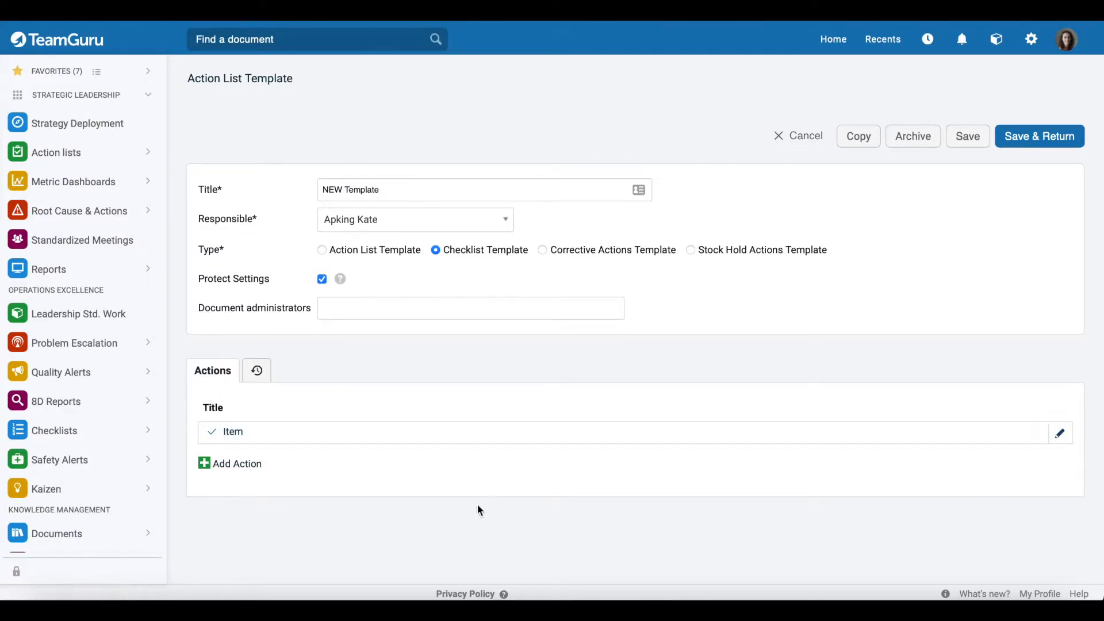
{"action": "left_click", "coordinate": [1020, 148]}
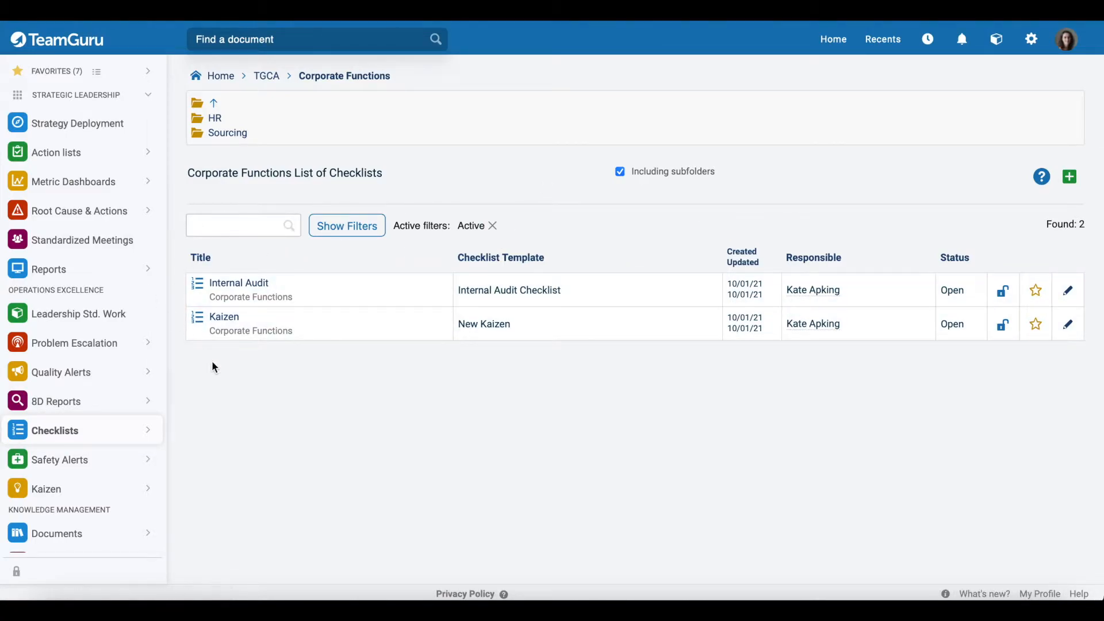
Show the filter options for the Corporate Functions checklists and hide them again.
{"action": "left_click", "coordinate": [334, 230]}
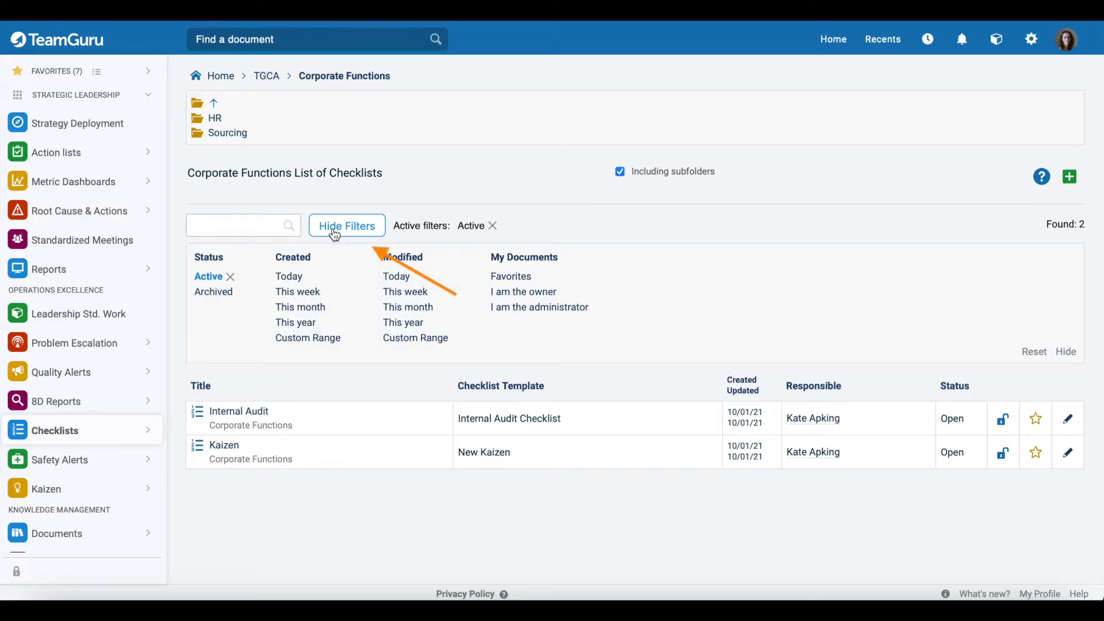
{"action": "left_click", "coordinate": [334, 231]}
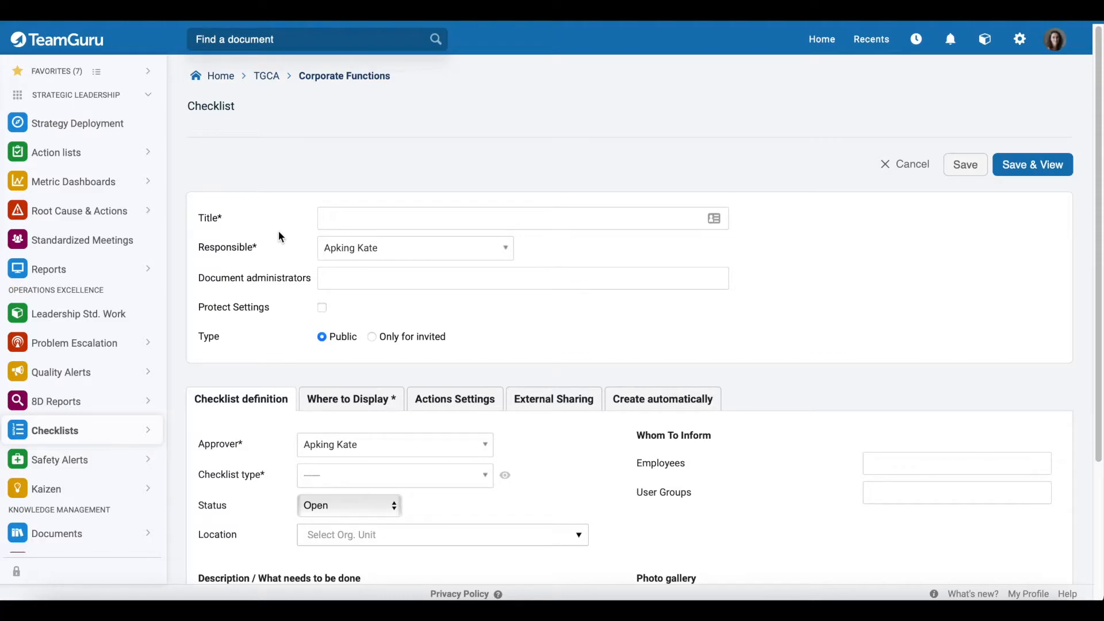
Title the new checklist "Internal Audit 2", enable Protect Settings and restrict it to "Only for invited".
{"action": "left_click", "coordinate": [333, 218]}
{"action": "type", "text": "Internal Audit 2"}
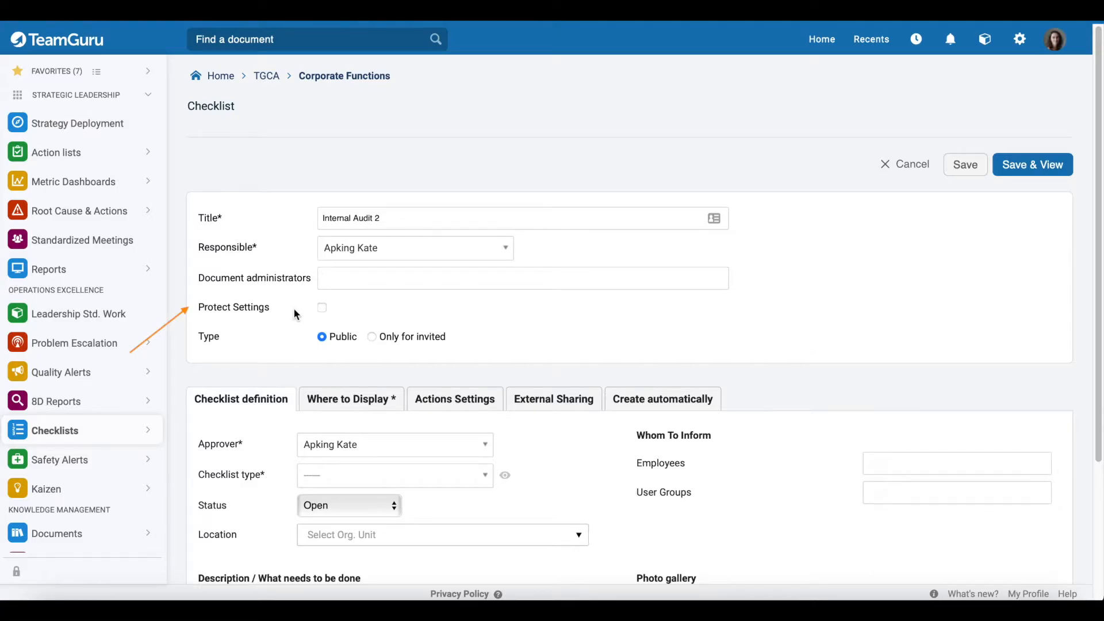
{"action": "left_click", "coordinate": [322, 309]}
{"action": "left_click", "coordinate": [372, 337]}
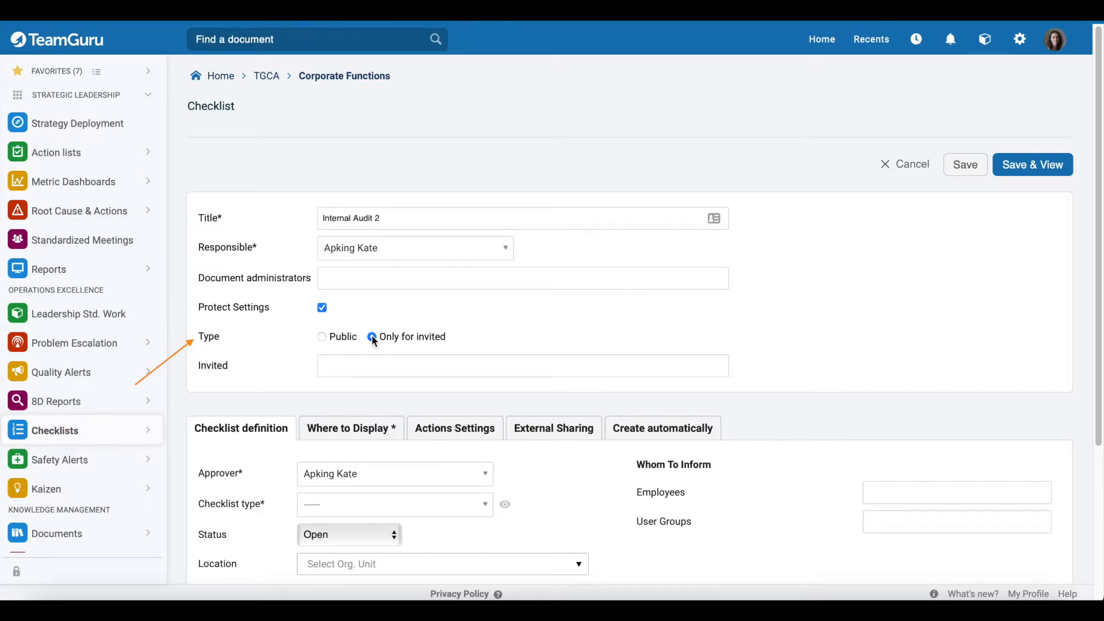
{"action": "left_click", "coordinate": [344, 368]}
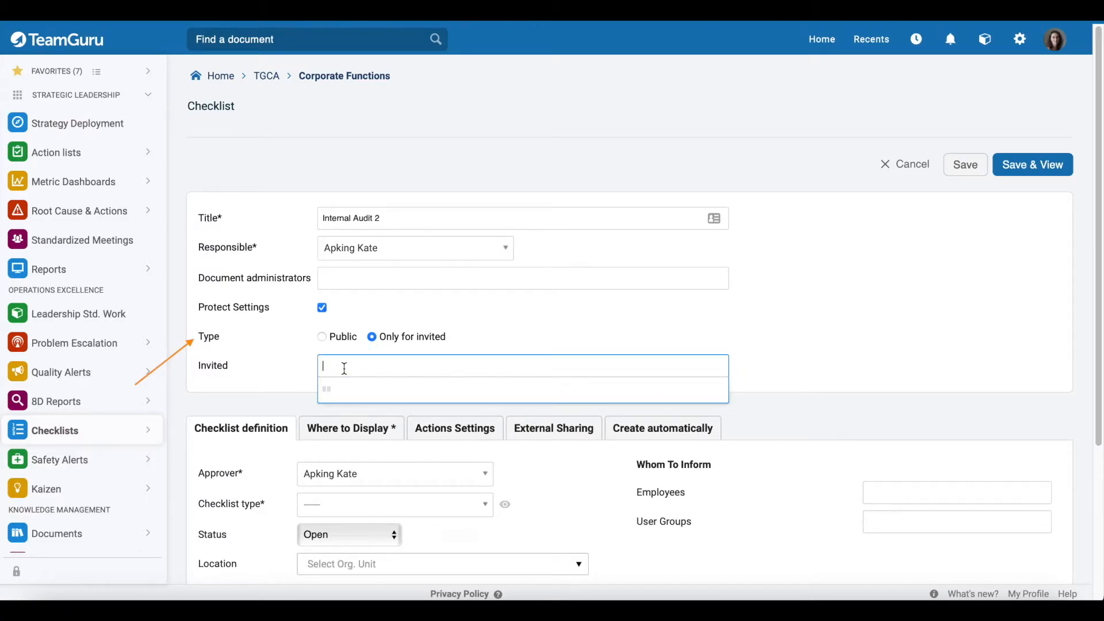
{"action": "left_click", "coordinate": [270, 366]}
Set the checklist type to Internal Audit Checklist and preview the actions that type contains.
{"action": "scroll", "coordinate": [278, 360], "scroll_direction": "down", "scroll_amount": 3}
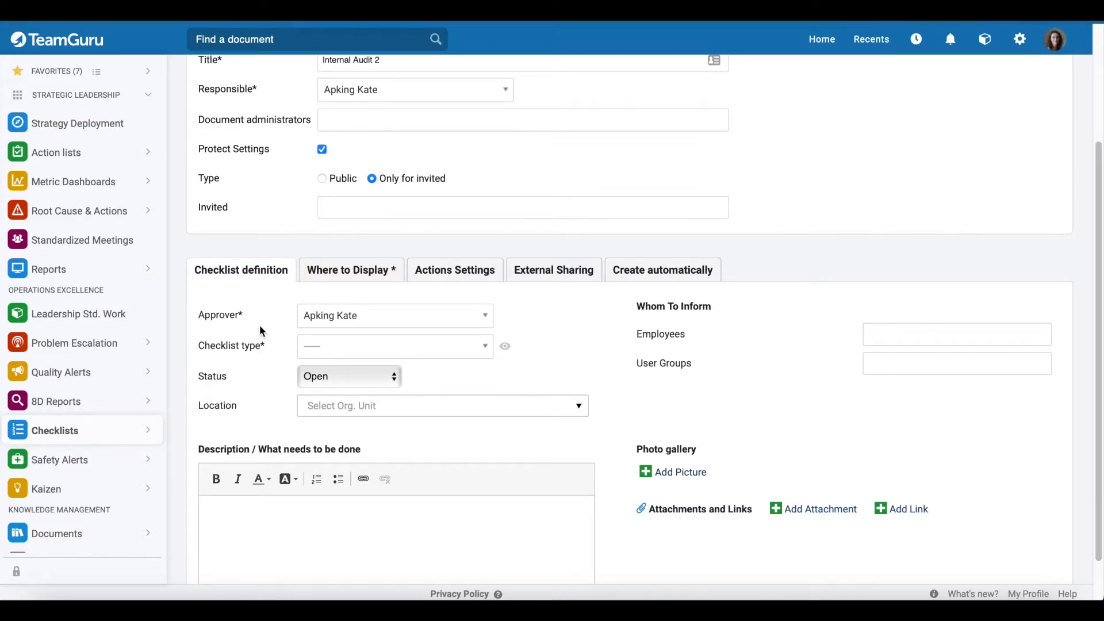
{"action": "scroll", "coordinate": [260, 326], "scroll_direction": "up", "scroll_amount": 2}
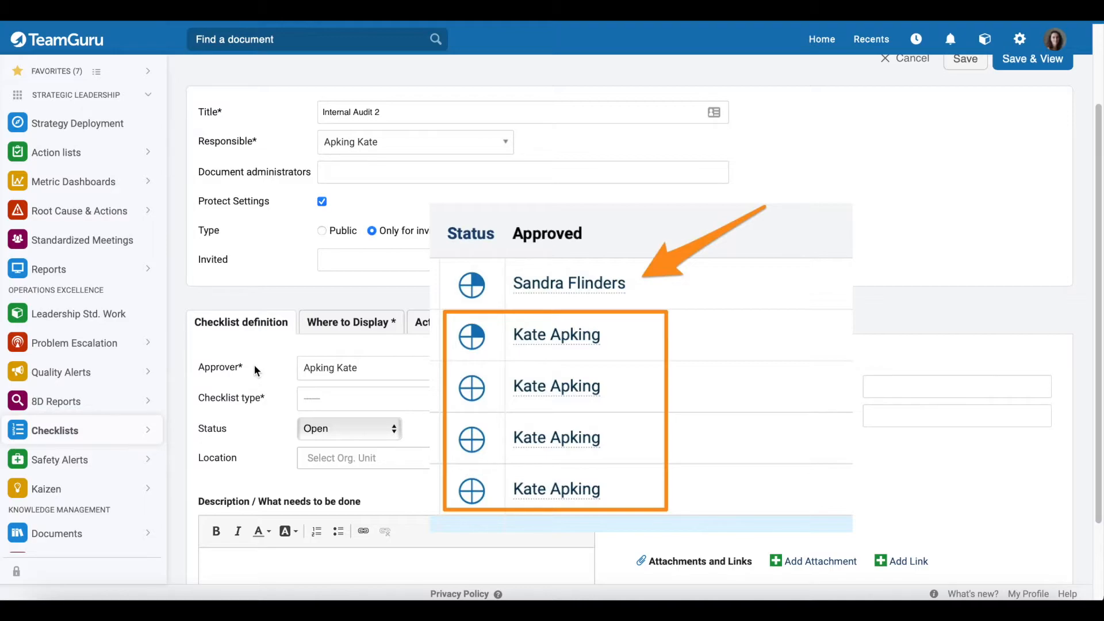
{"action": "scroll", "coordinate": [254, 369], "scroll_direction": "down", "scroll_amount": 1}
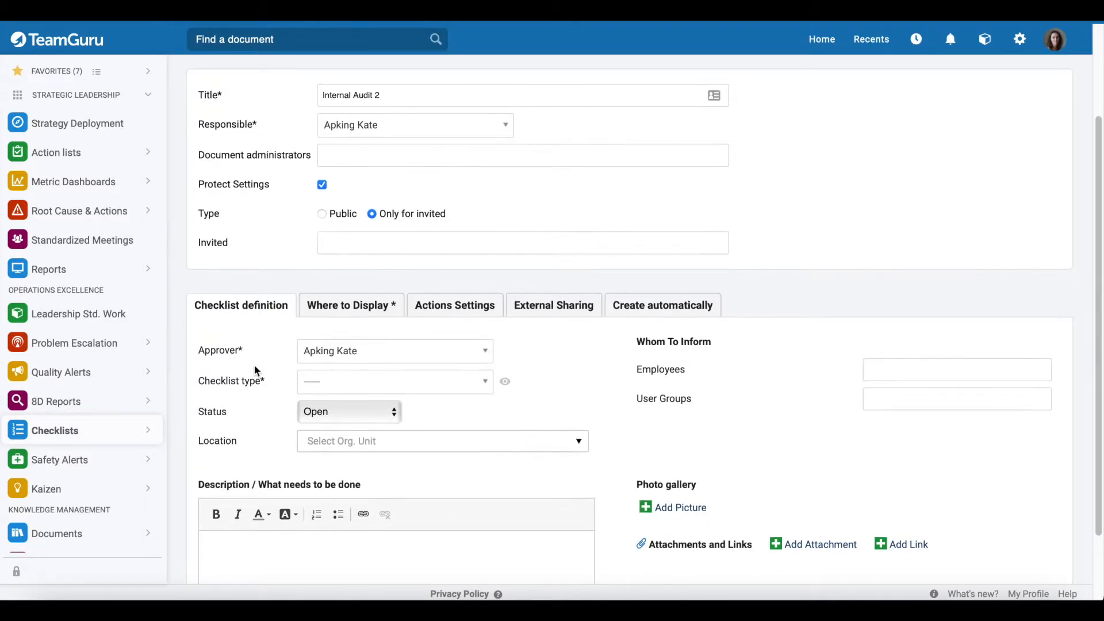
{"action": "left_click", "coordinate": [353, 386]}
{"action": "left_click", "coordinate": [348, 429]}
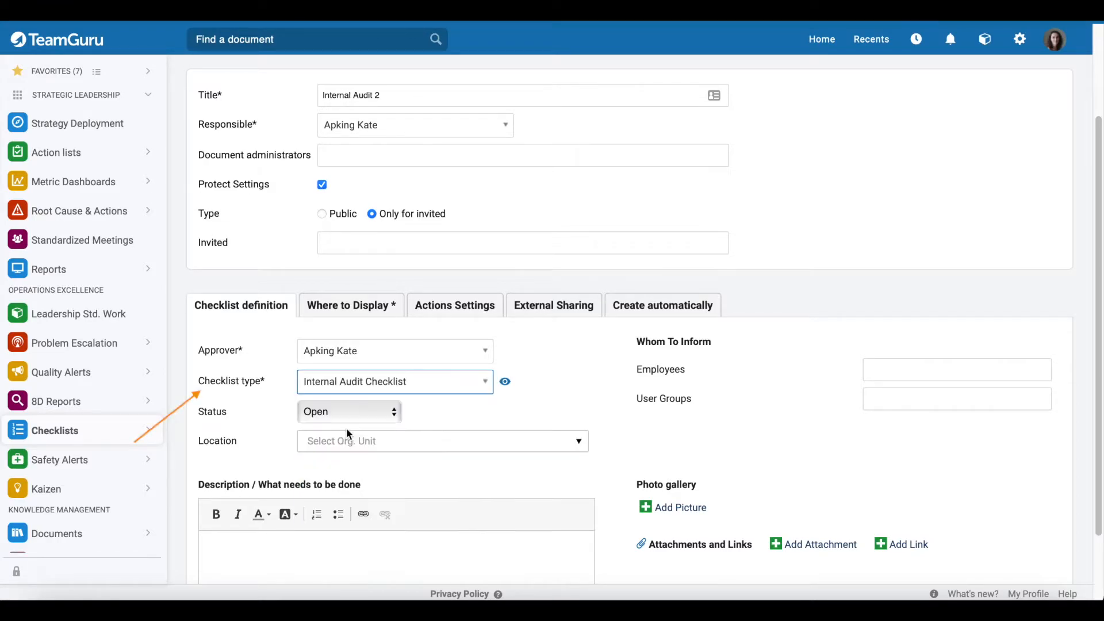
{"action": "left_click", "coordinate": [505, 382]}
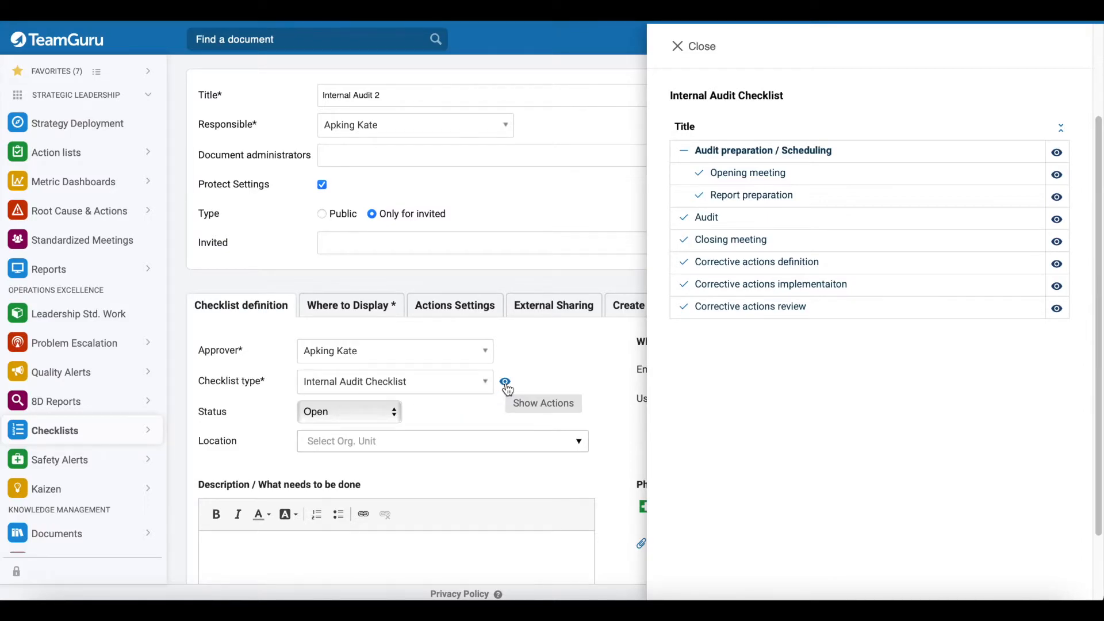
{"action": "left_click", "coordinate": [705, 52]}
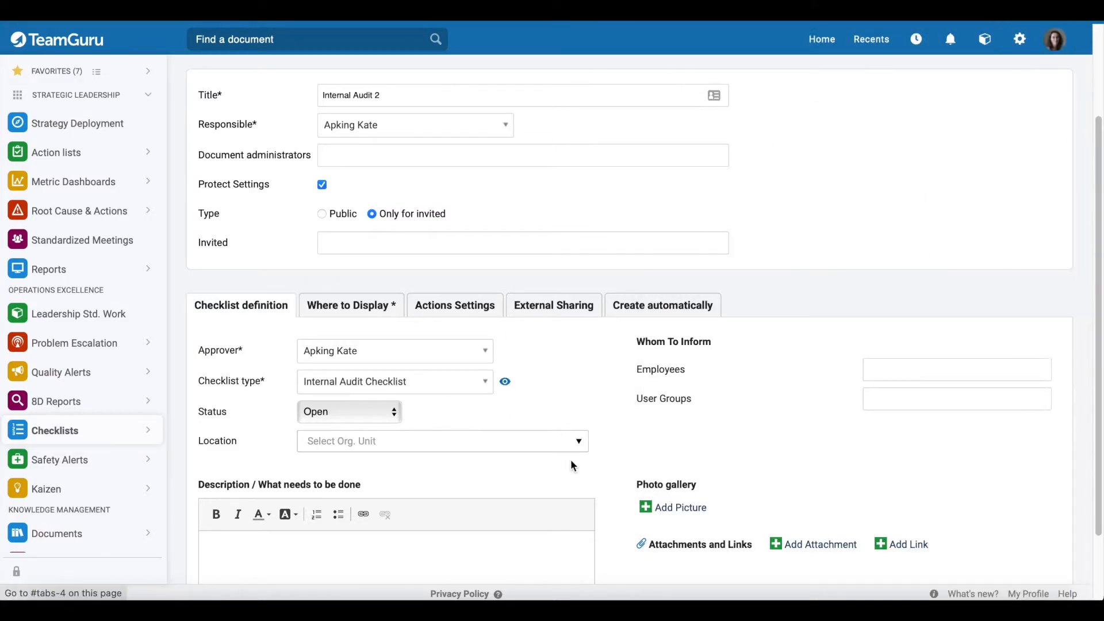
Examine the employees and user groups available under Whom To Inform and the remaining checklist definition fields.
{"action": "scroll", "coordinate": [433, 424], "scroll_direction": "down", "scroll_amount": 1}
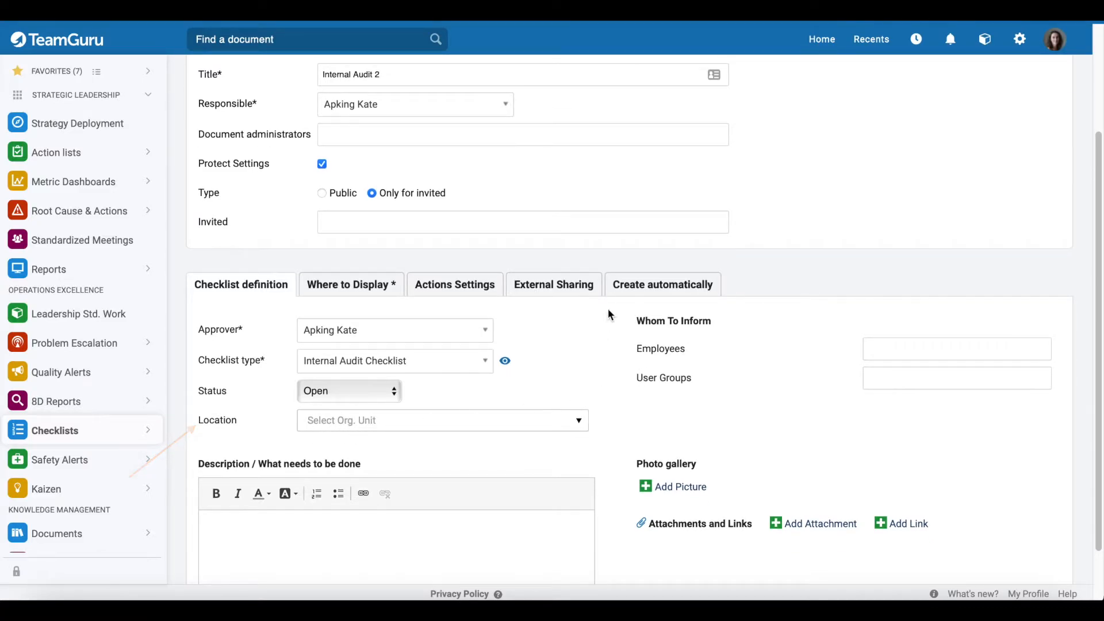
{"action": "scroll", "coordinate": [610, 345], "scroll_direction": "up", "scroll_amount": 1}
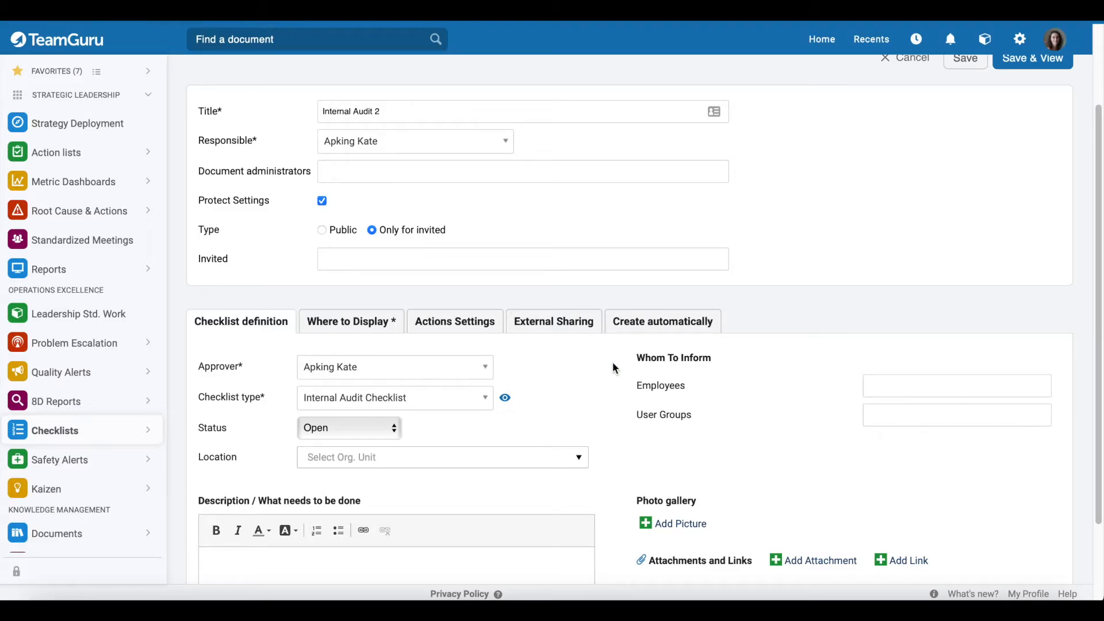
{"action": "left_click", "coordinate": [897, 383]}
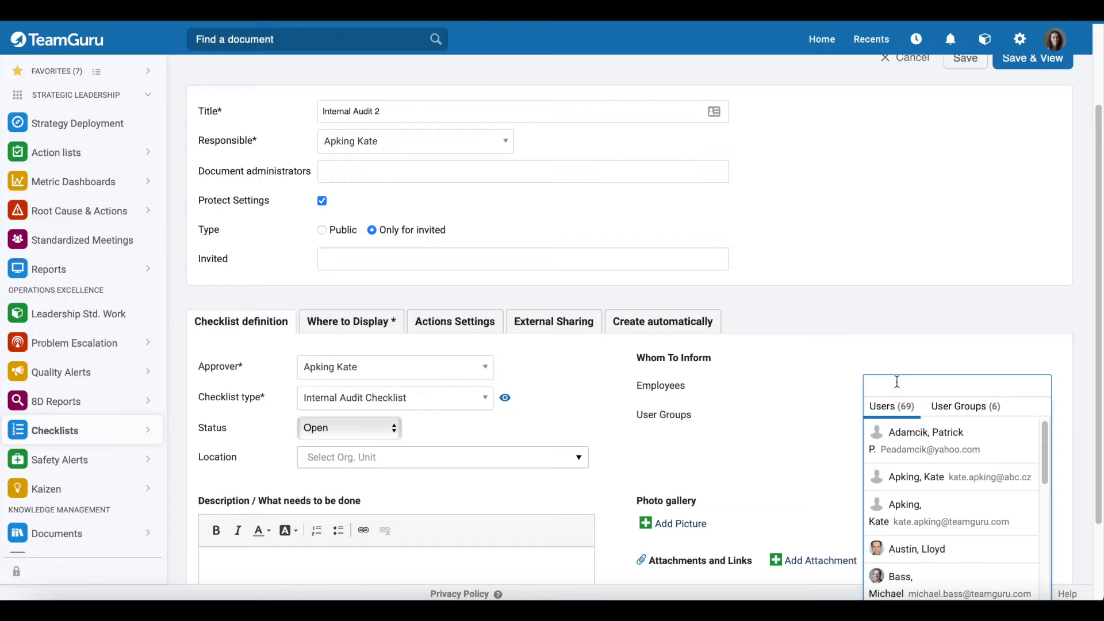
{"action": "left_click", "coordinate": [781, 380]}
{"action": "left_click", "coordinate": [921, 416]}
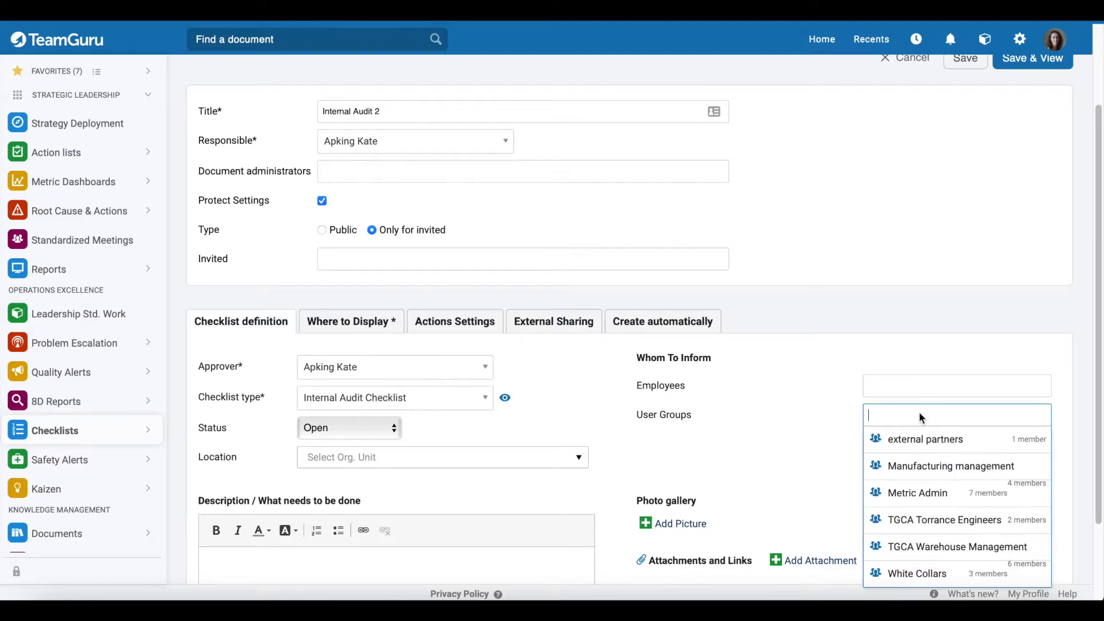
{"action": "left_click", "coordinate": [779, 399]}
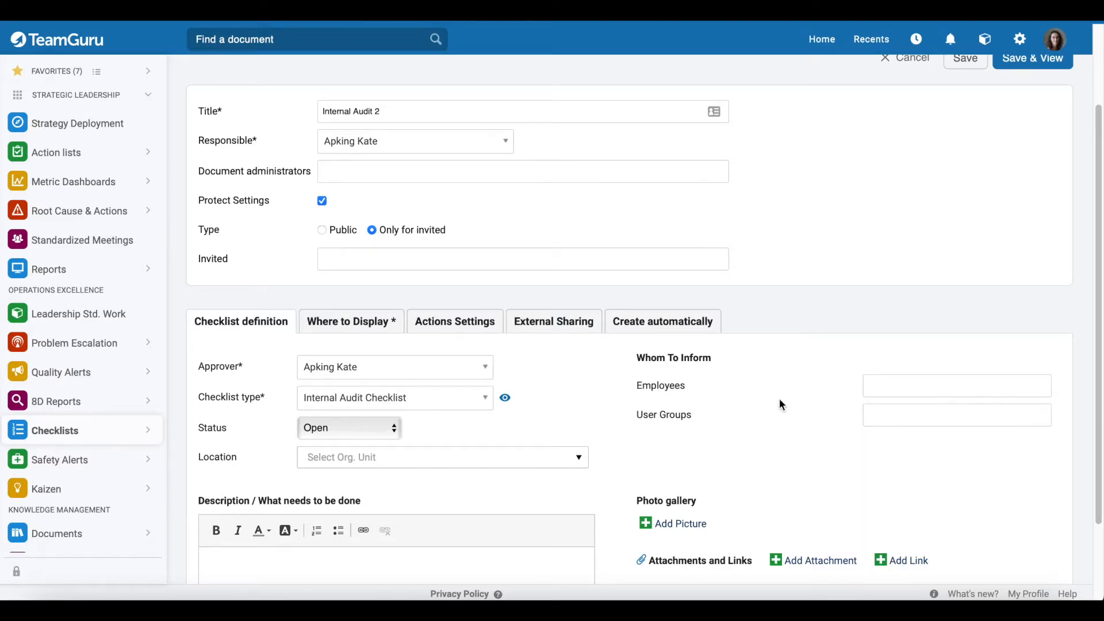
{"action": "scroll", "coordinate": [778, 399], "scroll_direction": "down", "scroll_amount": 2}
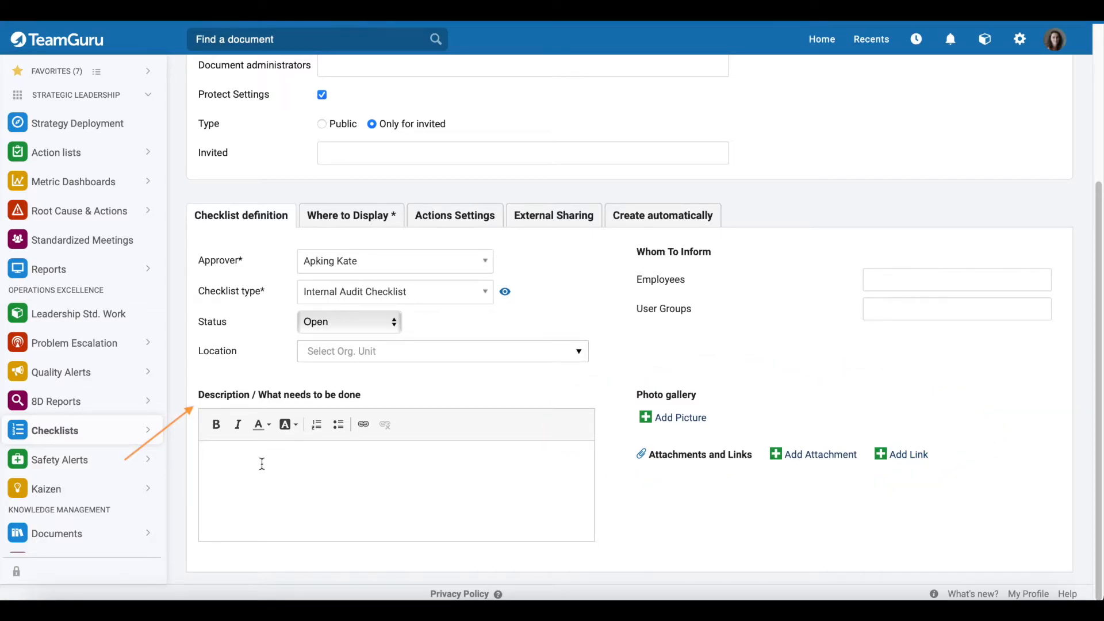
Save the Internal Audit 2 checklist and review its actions, responsible people, due dates and approvals.
{"action": "scroll", "coordinate": [937, 536], "scroll_direction": "up", "scroll_amount": 4}
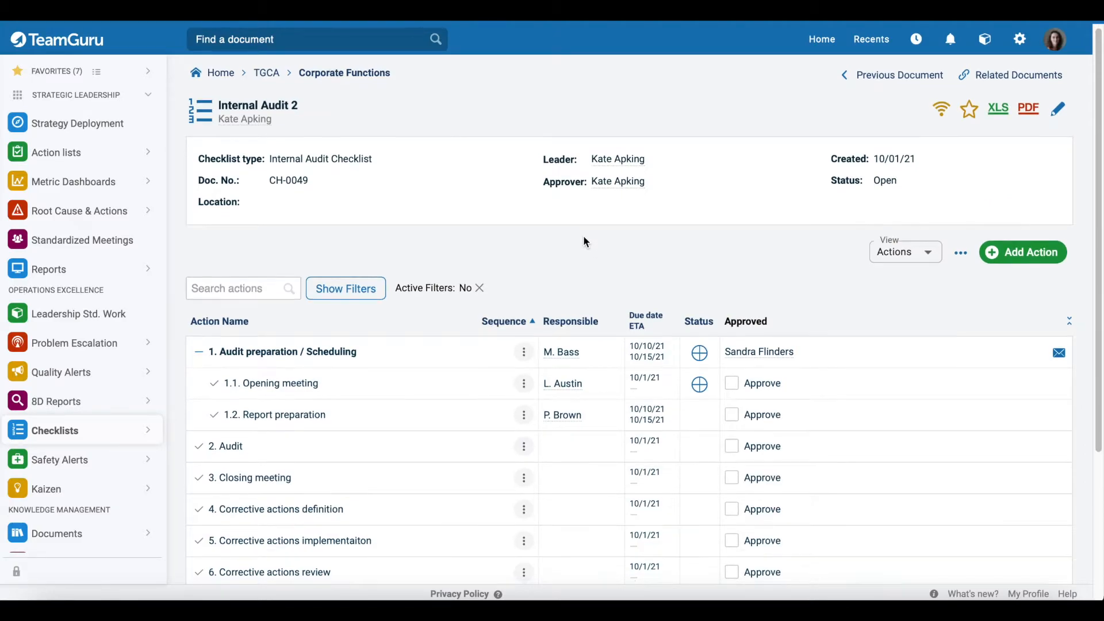
{"action": "scroll", "coordinate": [583, 242], "scroll_direction": "down", "scroll_amount": 2}
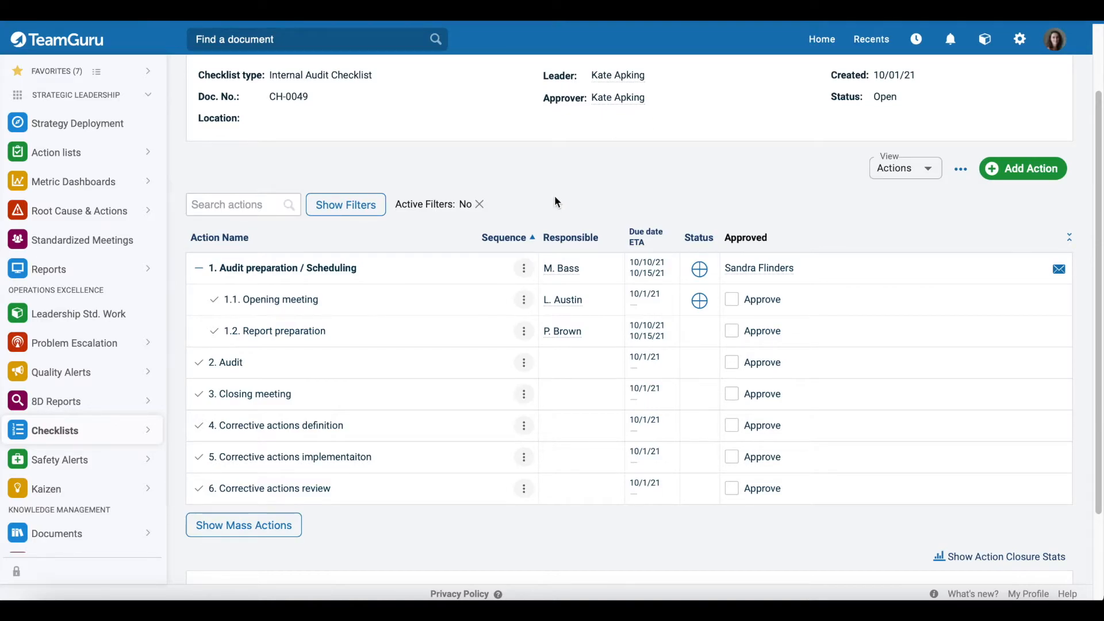
{"action": "scroll", "coordinate": [554, 195], "scroll_direction": "up", "scroll_amount": 1}
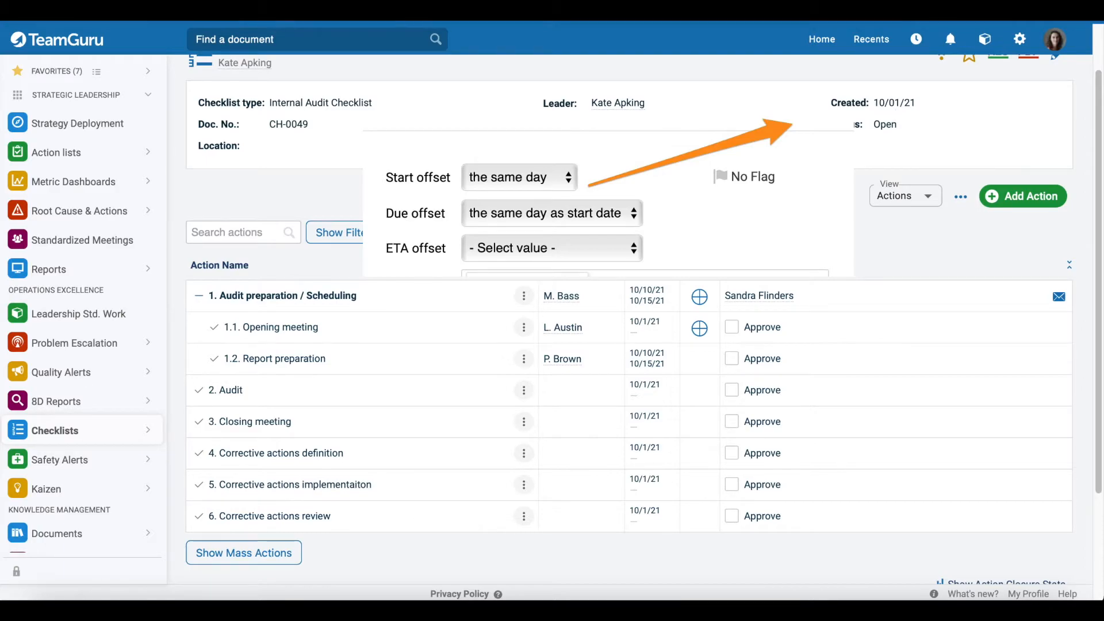
{"action": "scroll", "coordinate": [630, 319], "scroll_direction": "up", "scroll_amount": 1}
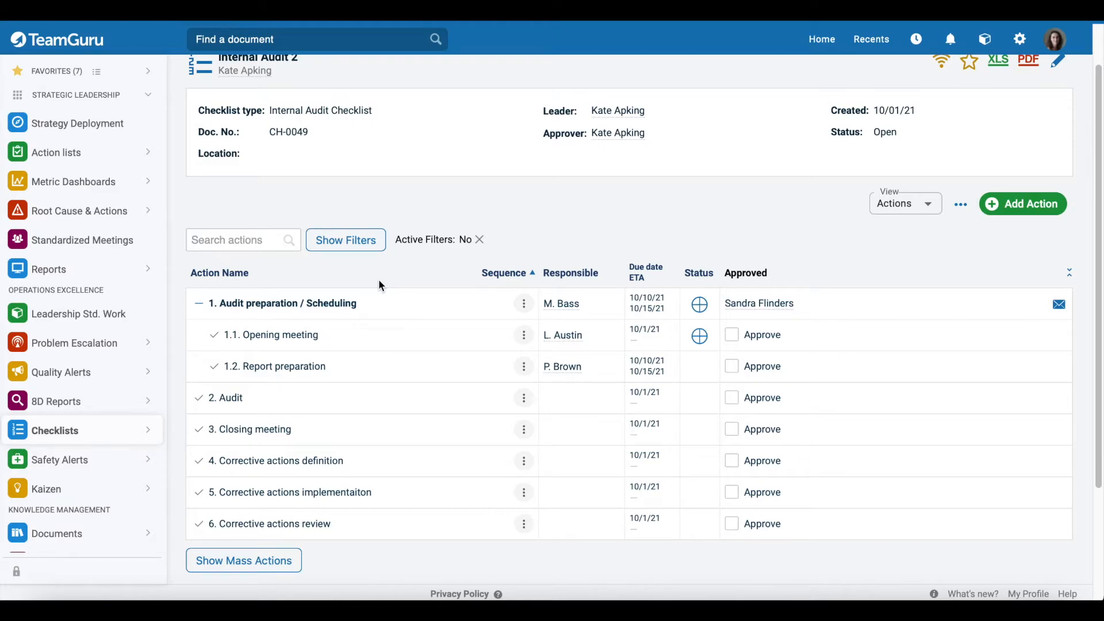
Set the Opening meeting action to 25% completed and save it.
{"action": "left_click", "coordinate": [394, 344]}
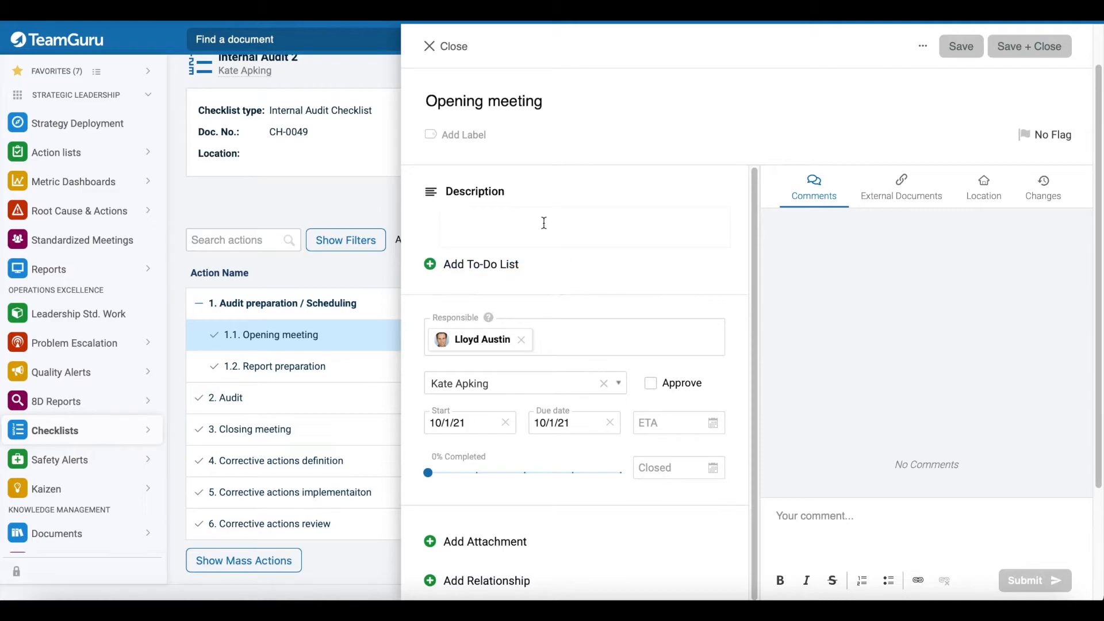
{"action": "left_click", "coordinate": [478, 473]}
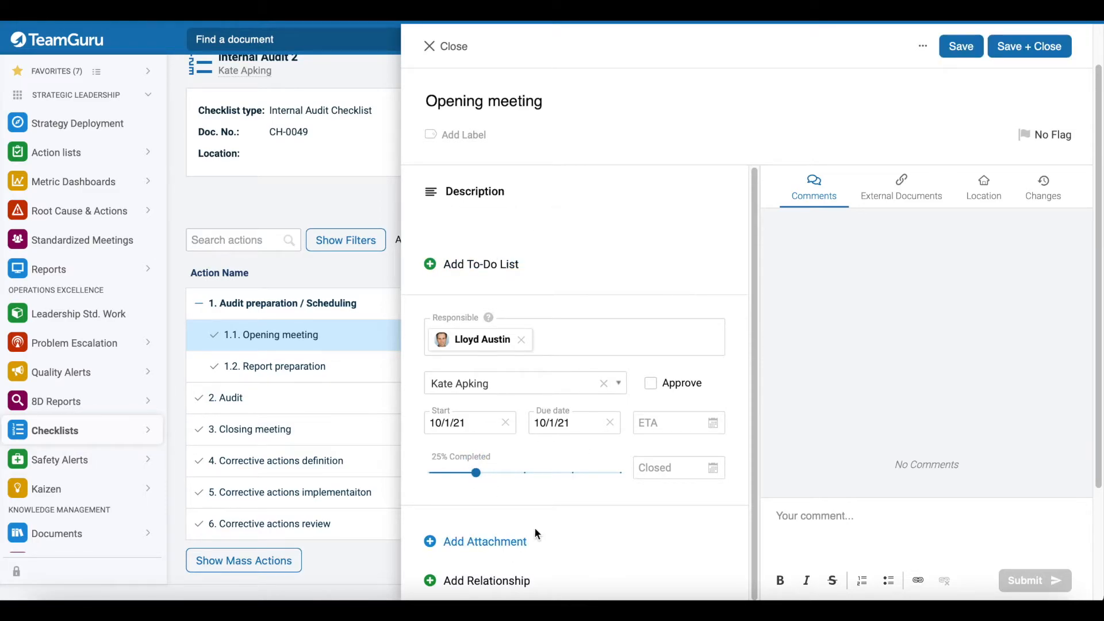
{"action": "left_click", "coordinate": [1020, 50]}
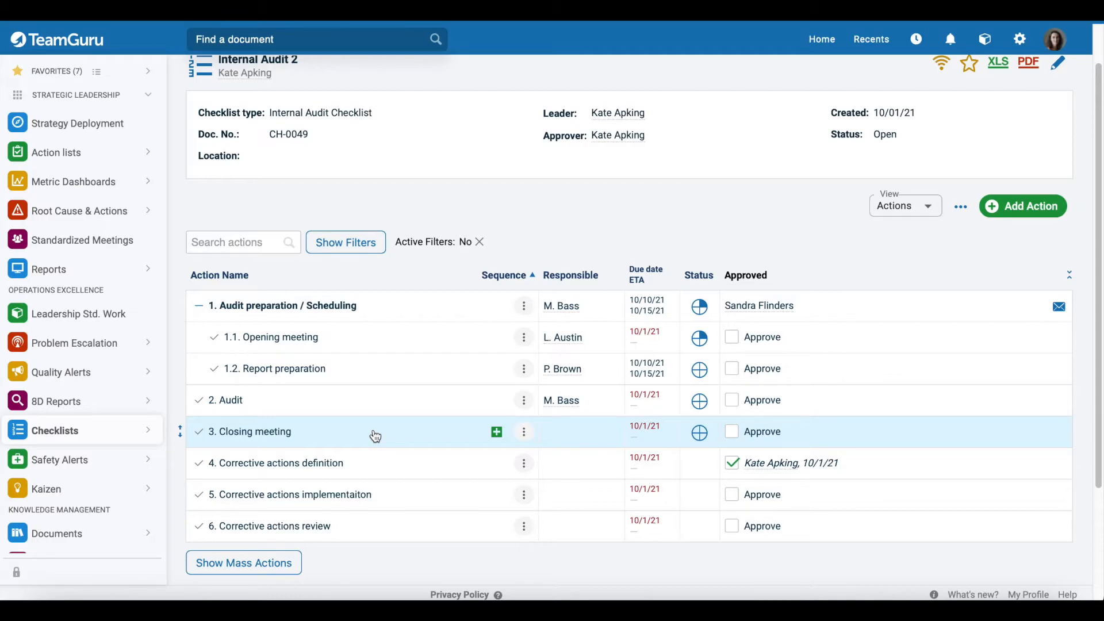
Examine the action statuses, approvals and description of the checklist, and start a new comment.
{"action": "scroll", "coordinate": [953, 249], "scroll_direction": "down", "scroll_amount": 1}
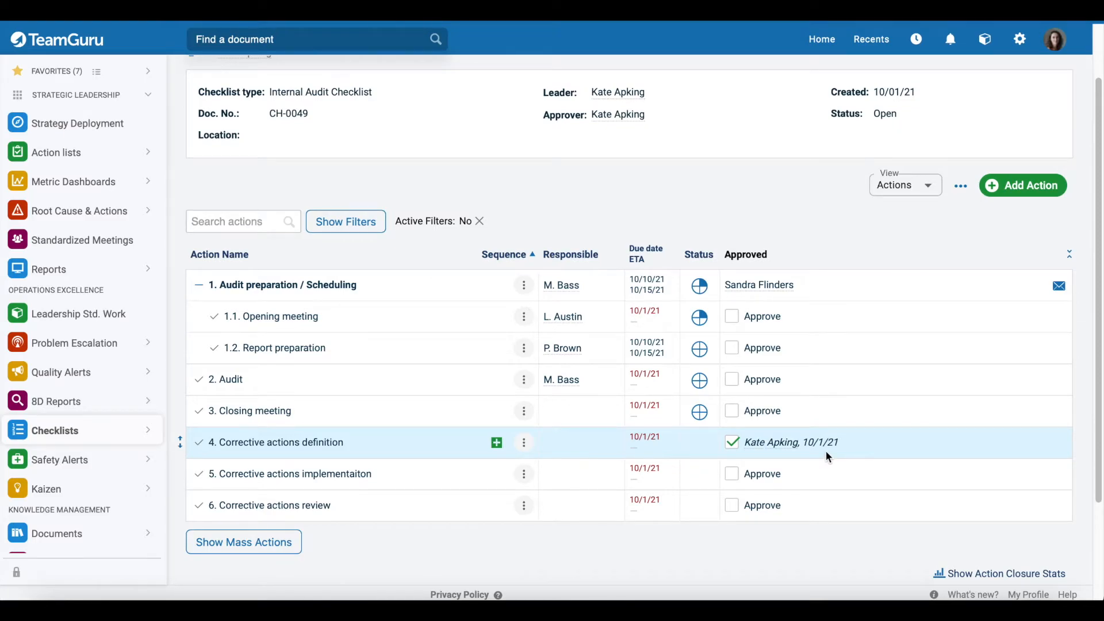
{"action": "scroll", "coordinate": [826, 451], "scroll_direction": "up", "scroll_amount": 1}
{"action": "scroll", "coordinate": [911, 484], "scroll_direction": "down", "scroll_amount": 4}
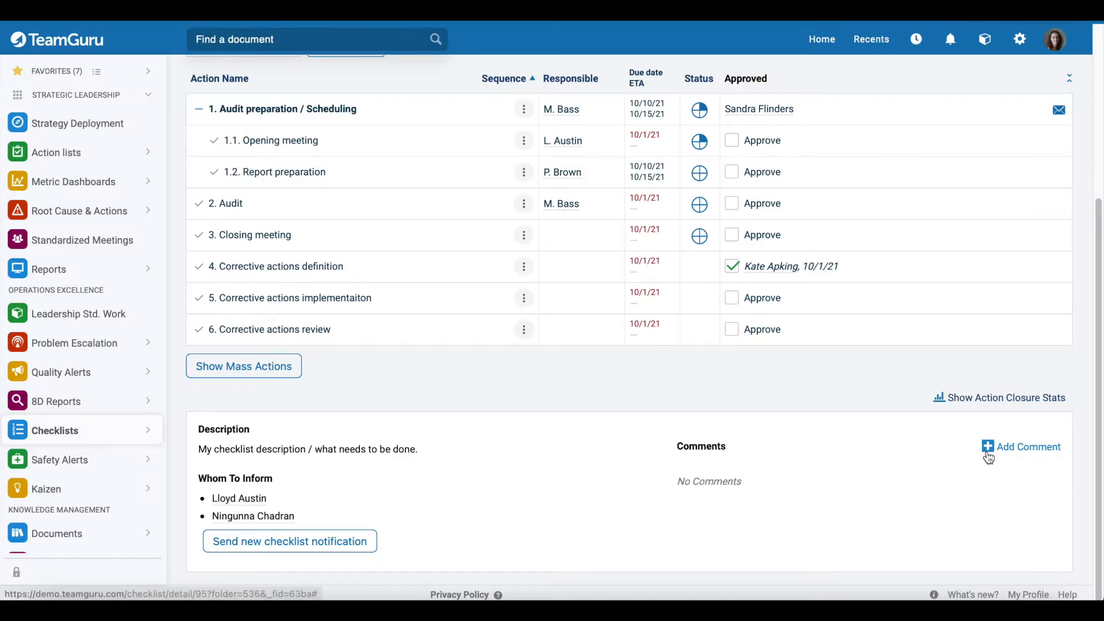
{"action": "left_click", "coordinate": [988, 453]}
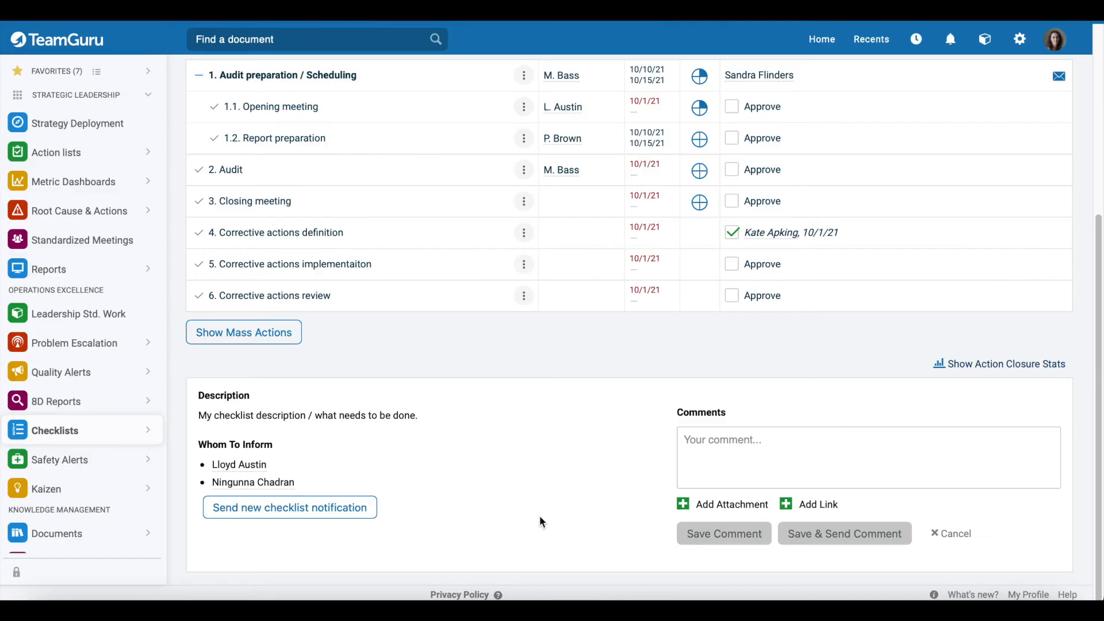
Examine the checklist's Action Closure Stats and return to the Actions view.
{"action": "scroll", "coordinate": [540, 517], "scroll_direction": "up", "scroll_amount": 5}
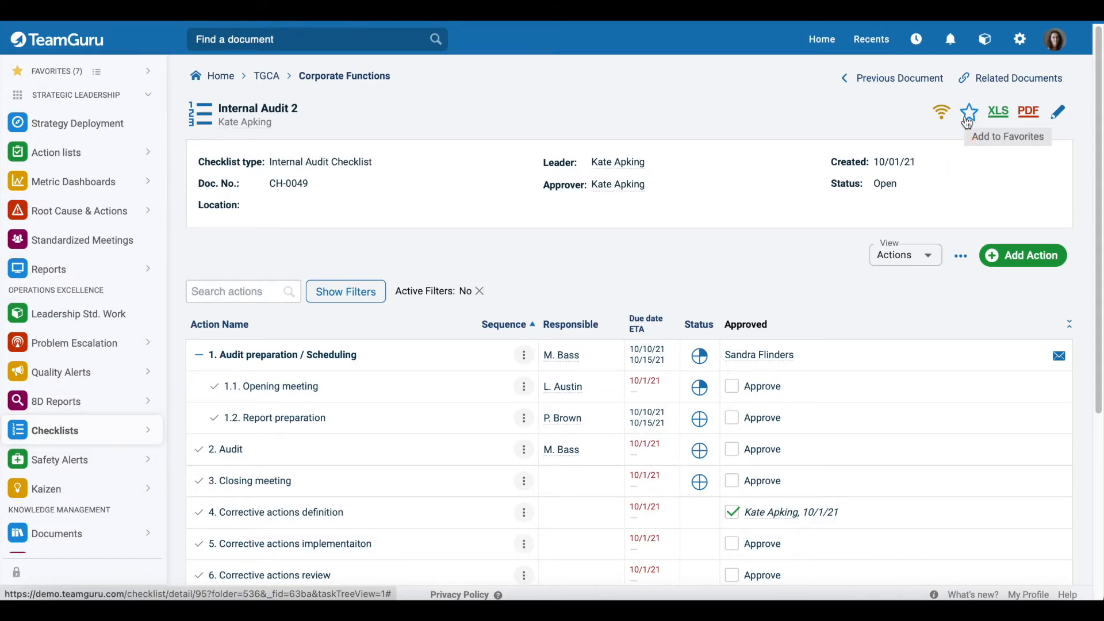
{"action": "left_click", "coordinate": [920, 256]}
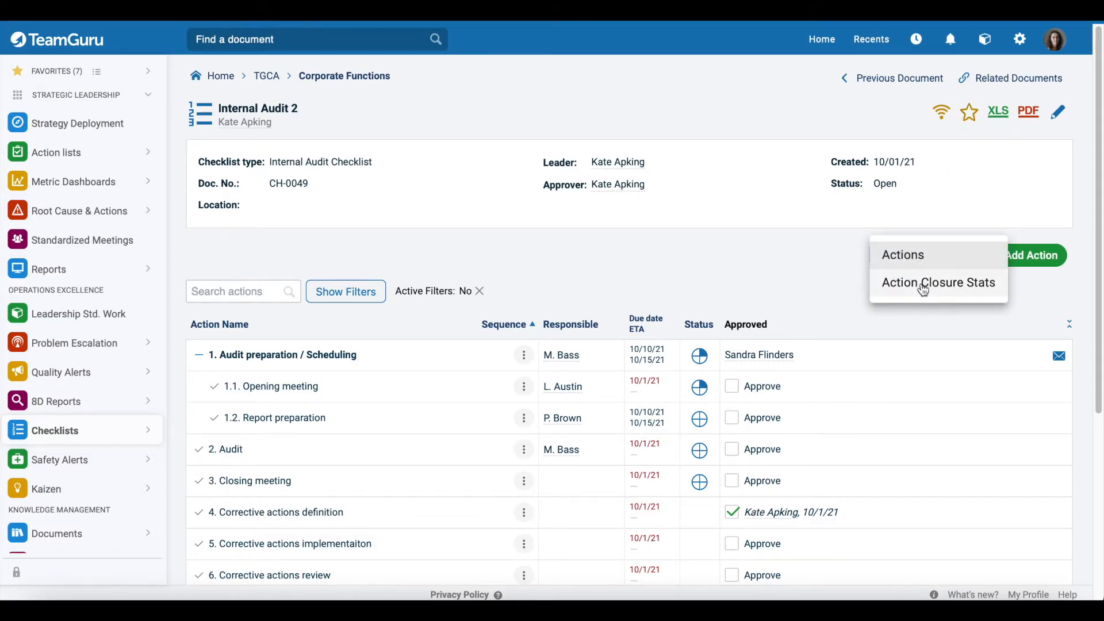
{"action": "left_click", "coordinate": [924, 285]}
{"action": "scroll", "coordinate": [862, 207], "scroll_direction": "down", "scroll_amount": 2}
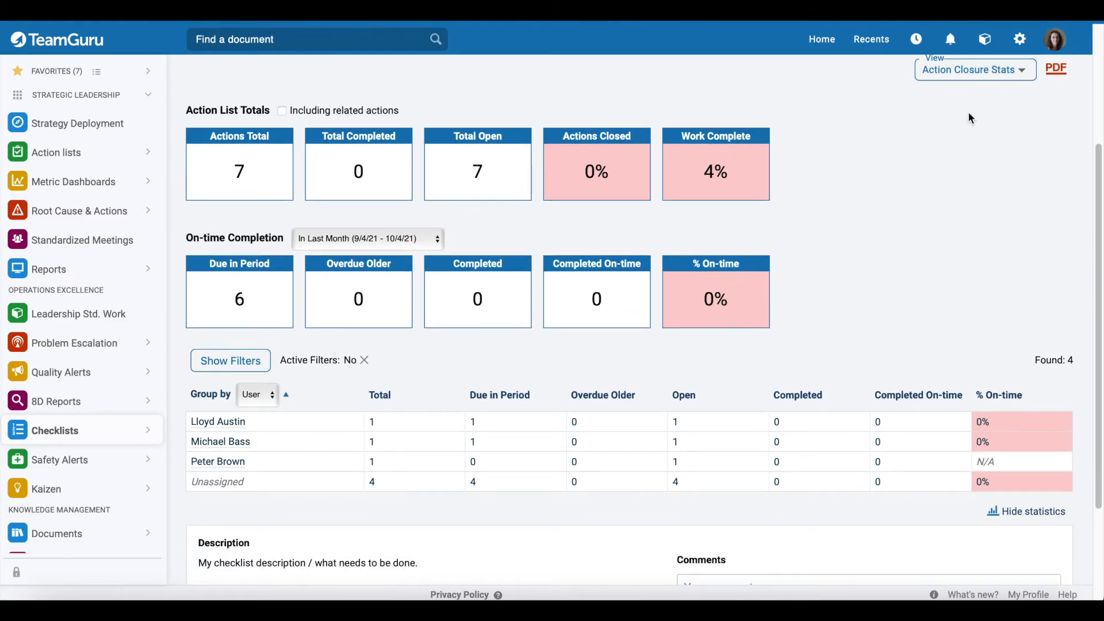
{"action": "left_click", "coordinate": [943, 75]}
{"action": "left_click", "coordinate": [944, 63]}
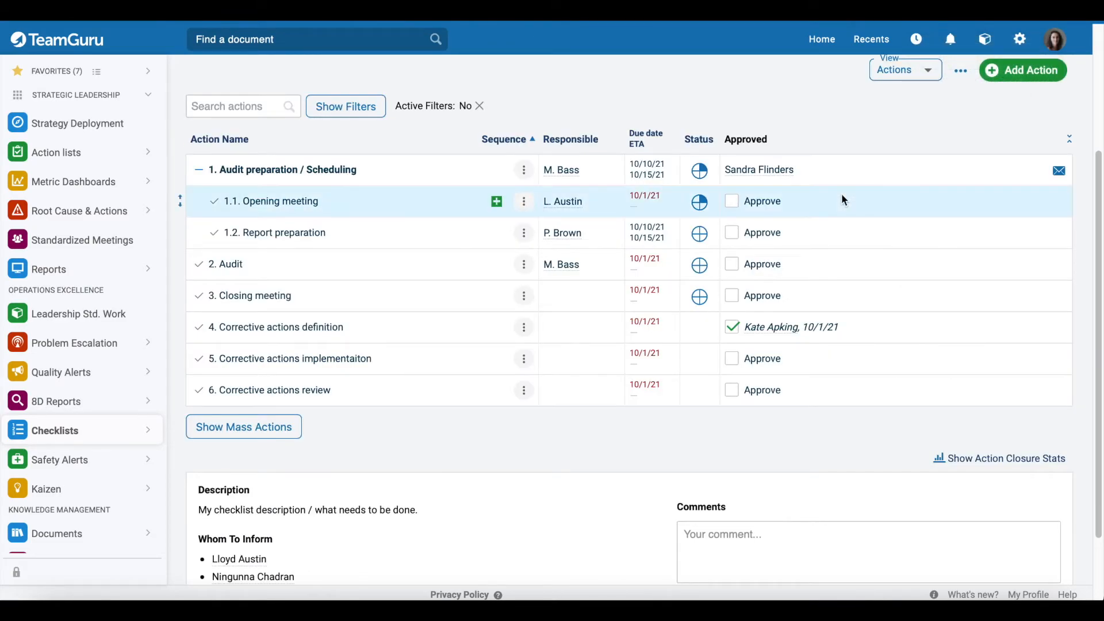
Show the filter options for the checklist's actions, including the advanced date filters.
{"action": "left_click", "coordinate": [339, 114]}
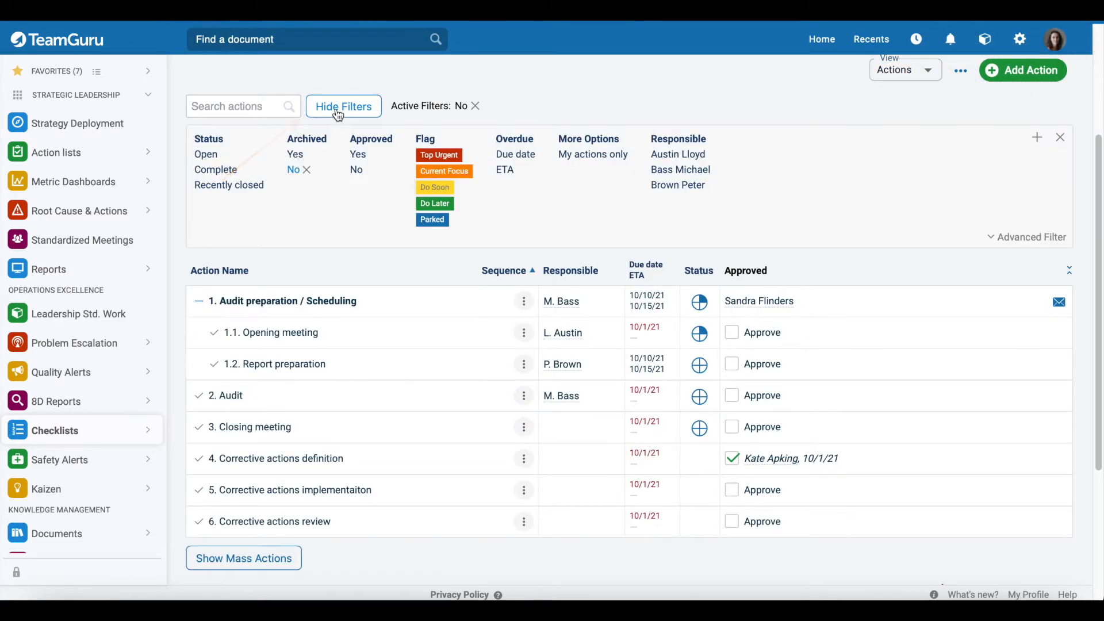
{"action": "left_click", "coordinate": [1033, 239]}
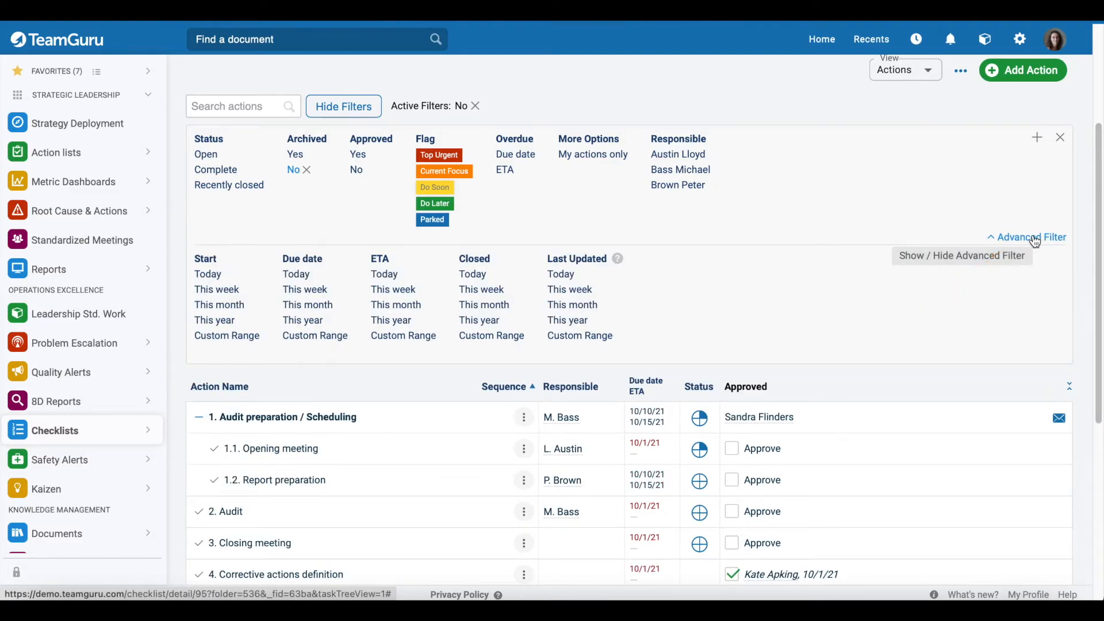
Edit the checklist to be created automatically every month, and look through the relative due-date options for its actions.
{"action": "scroll", "coordinate": [889, 498], "scroll_direction": "up", "scroll_amount": 3}
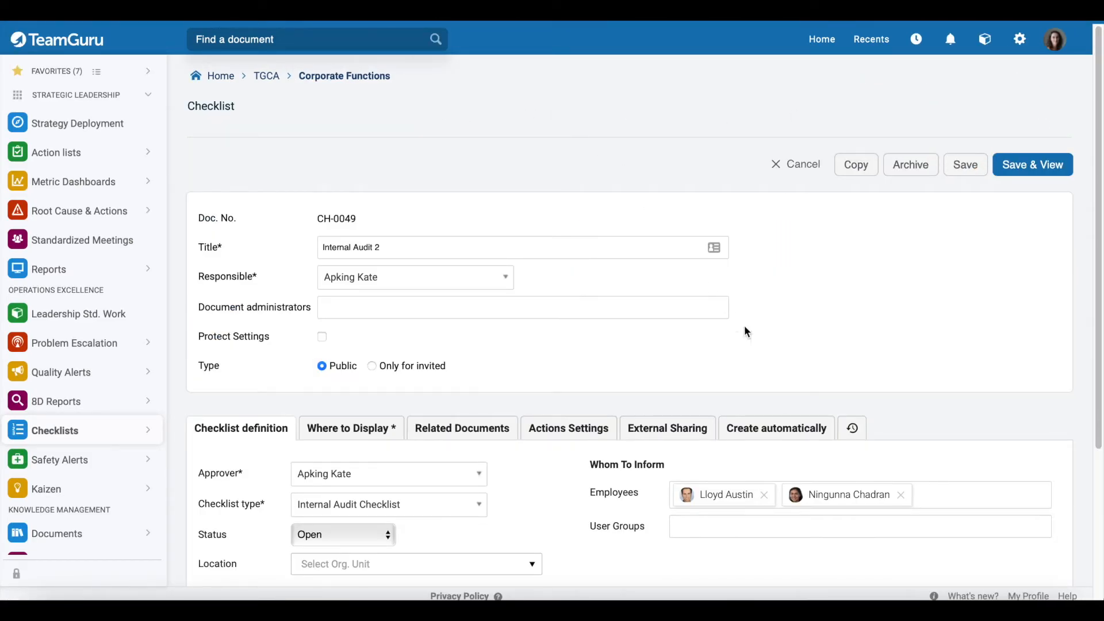
{"action": "left_click", "coordinate": [760, 435]}
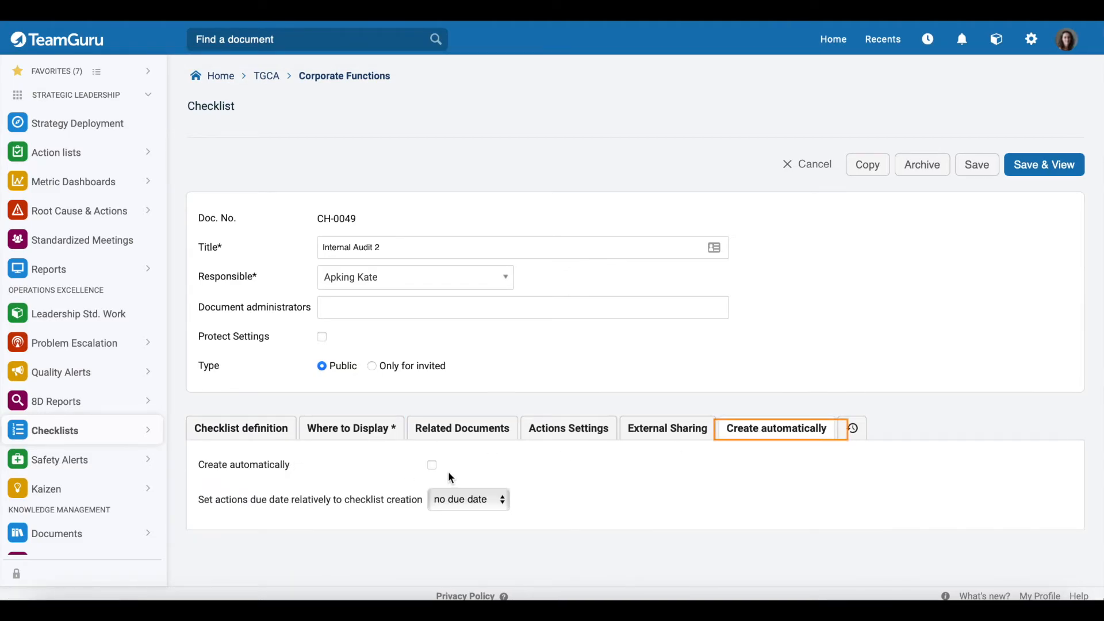
{"action": "left_click", "coordinate": [432, 465]}
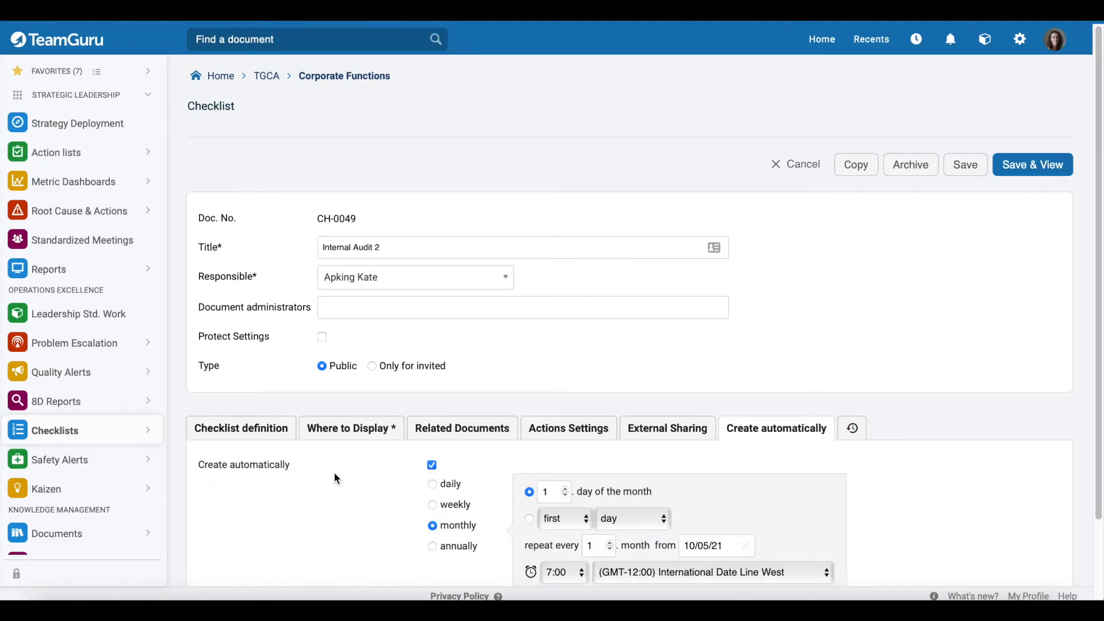
{"action": "scroll", "coordinate": [335, 472], "scroll_direction": "down", "scroll_amount": 2}
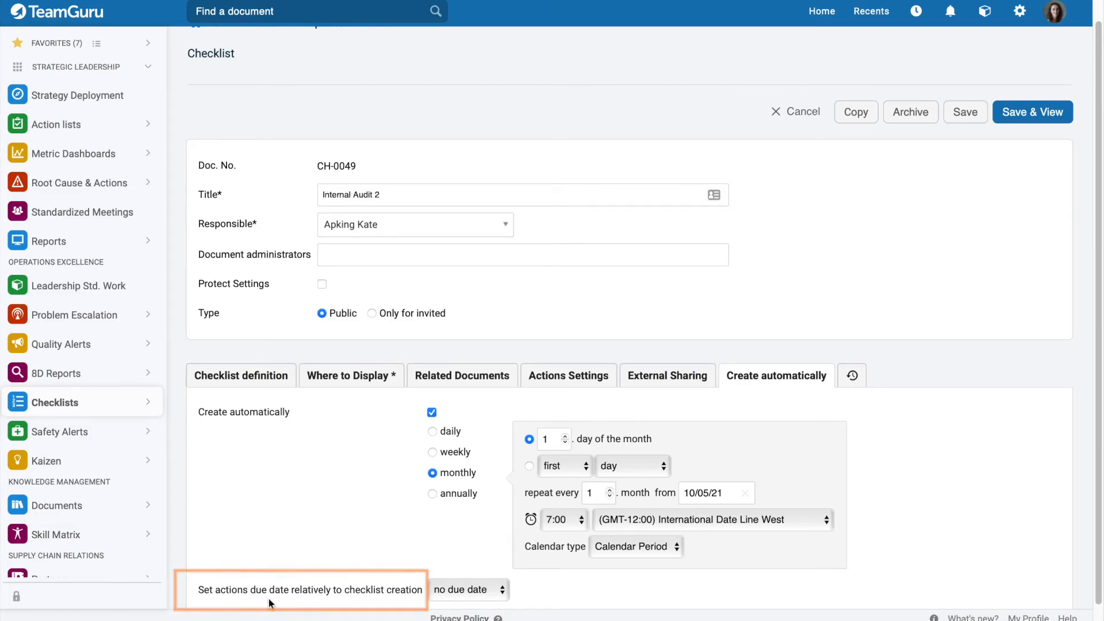
{"action": "left_click", "coordinate": [483, 591]}
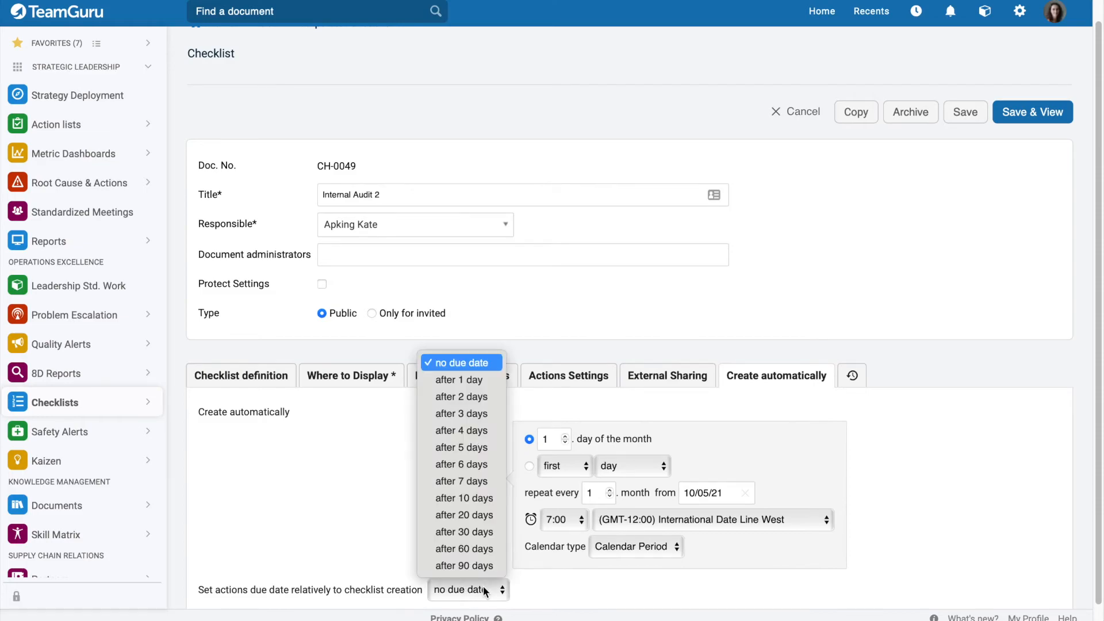
{"action": "left_click", "coordinate": [558, 585]}
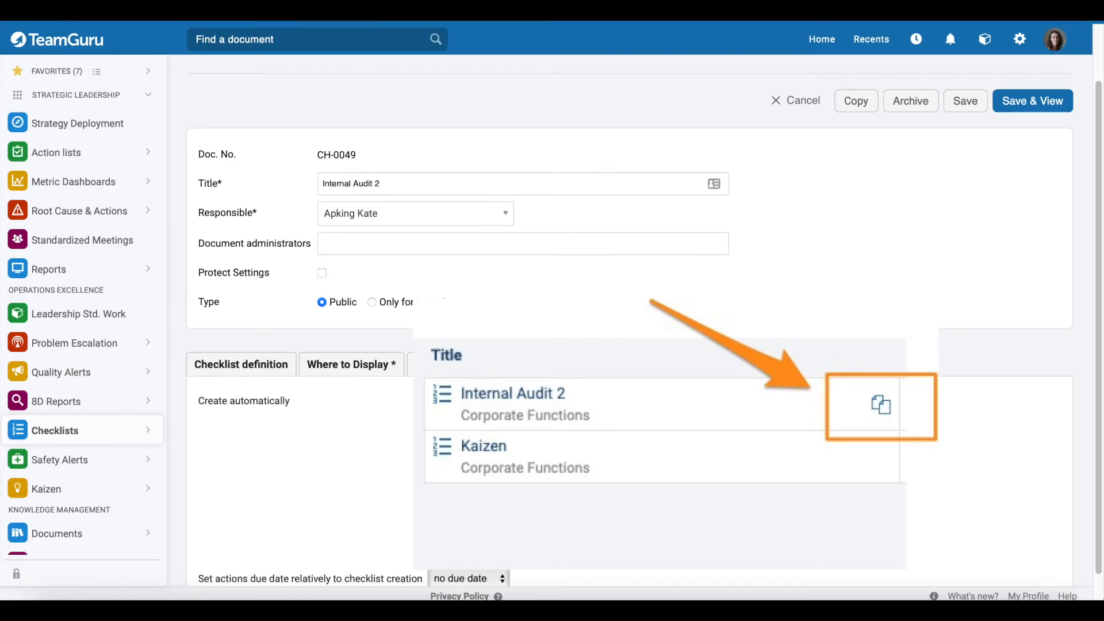
{"action": "scroll", "coordinate": [232, 532], "scroll_direction": "down", "scroll_amount": 1}
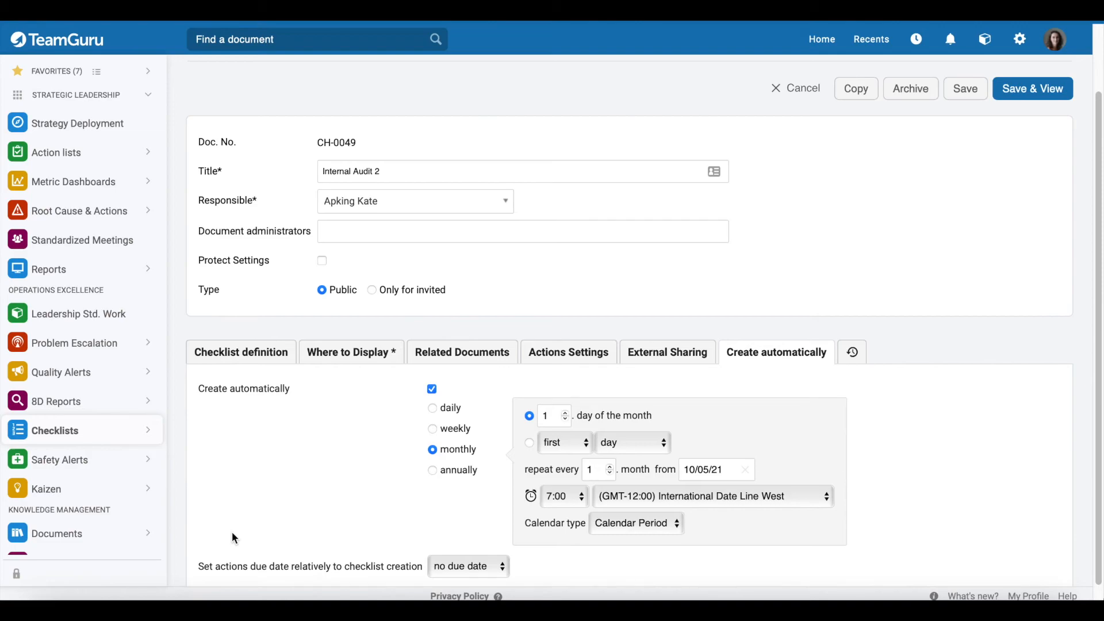
Add the existing Business Highlights document as a related document, save the checklist and check its related documents list.
{"action": "left_click", "coordinate": [349, 352]}
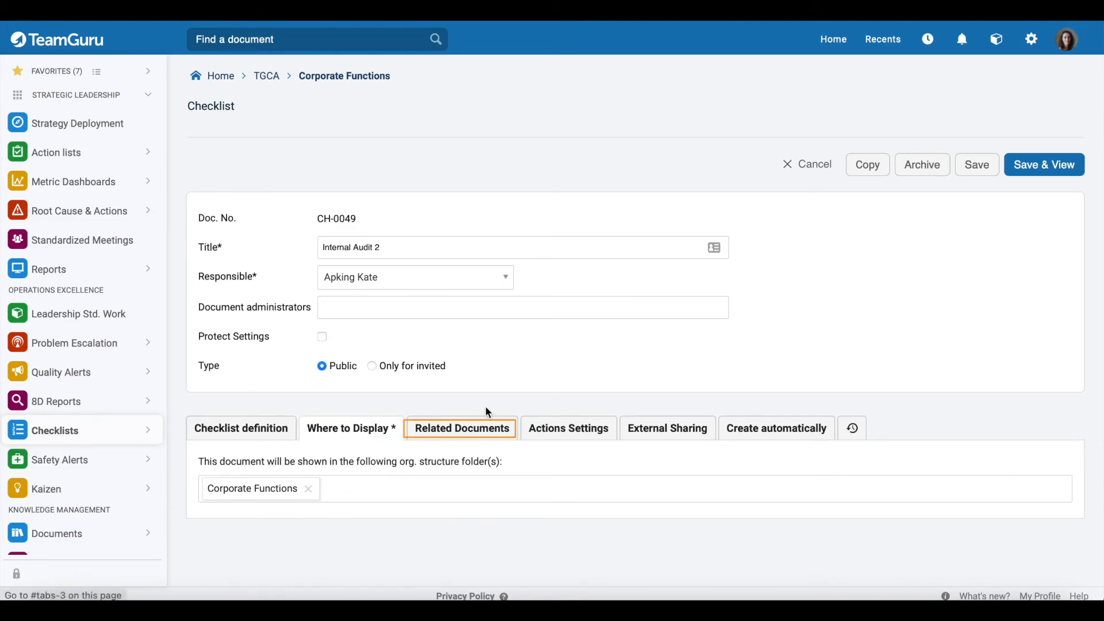
{"action": "left_click", "coordinate": [457, 429]}
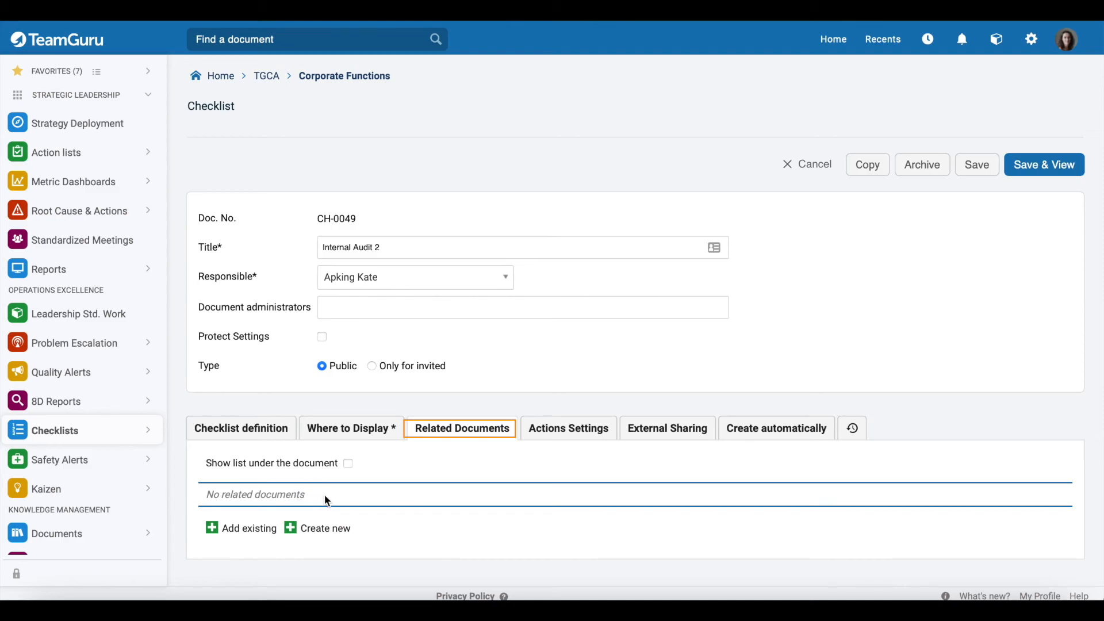
{"action": "left_click", "coordinate": [247, 528]}
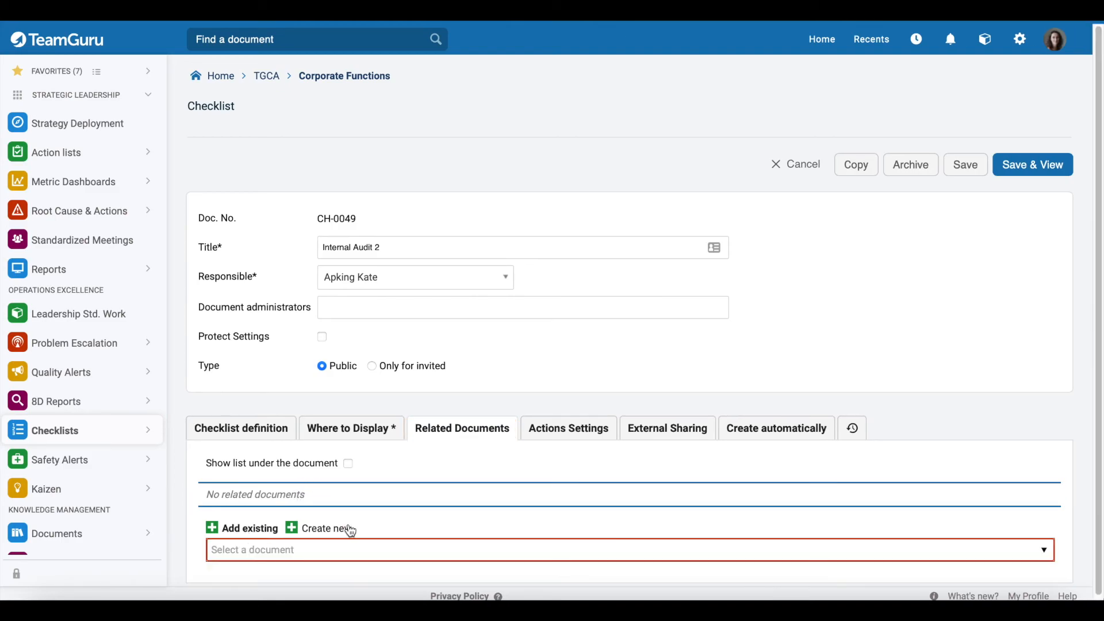
{"action": "left_click", "coordinate": [326, 550]}
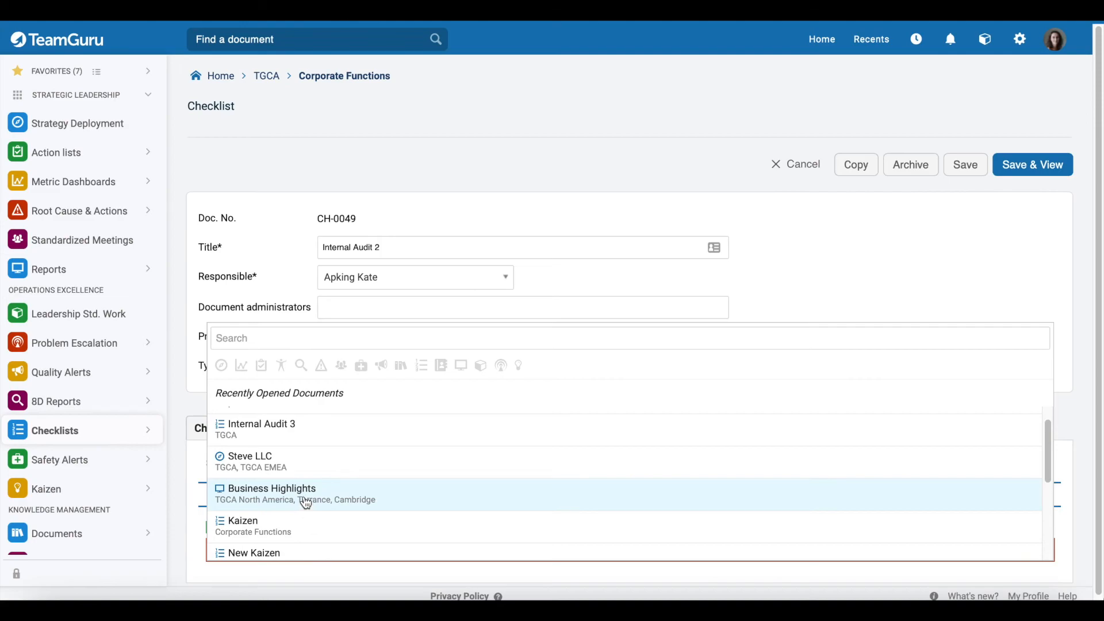
{"action": "left_click", "coordinate": [305, 503]}
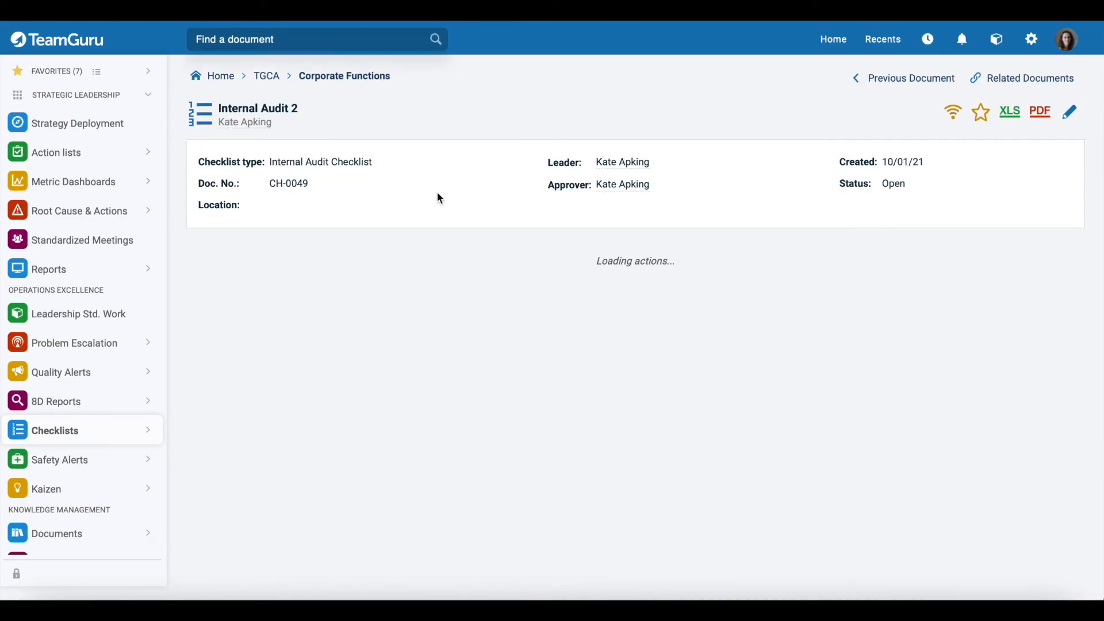
{"action": "left_click", "coordinate": [988, 83]}
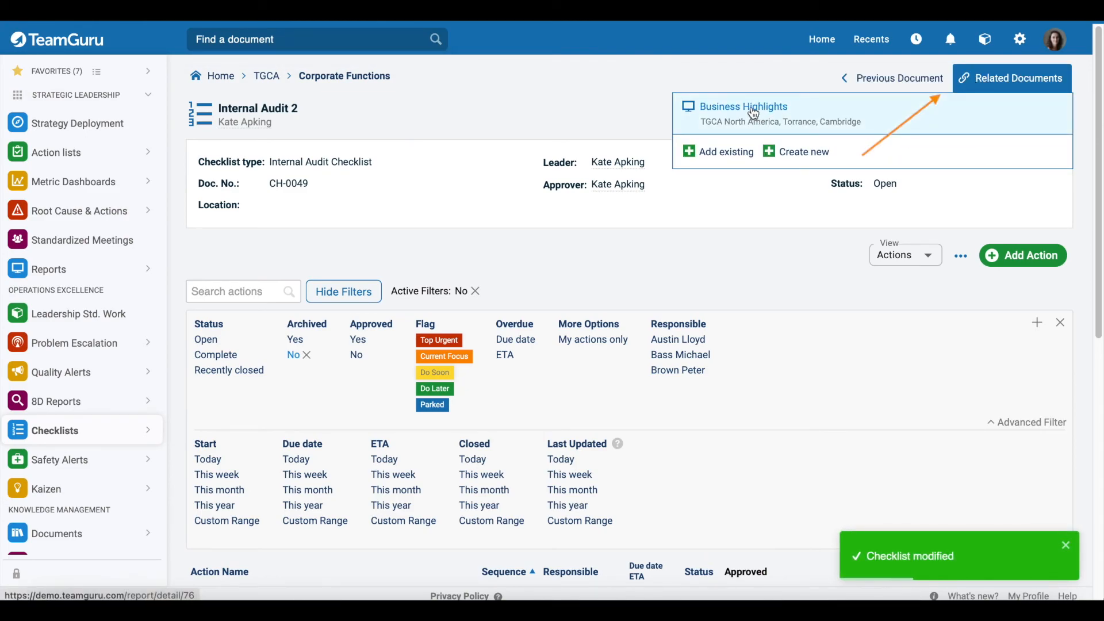
{"action": "left_click", "coordinate": [506, 116]}
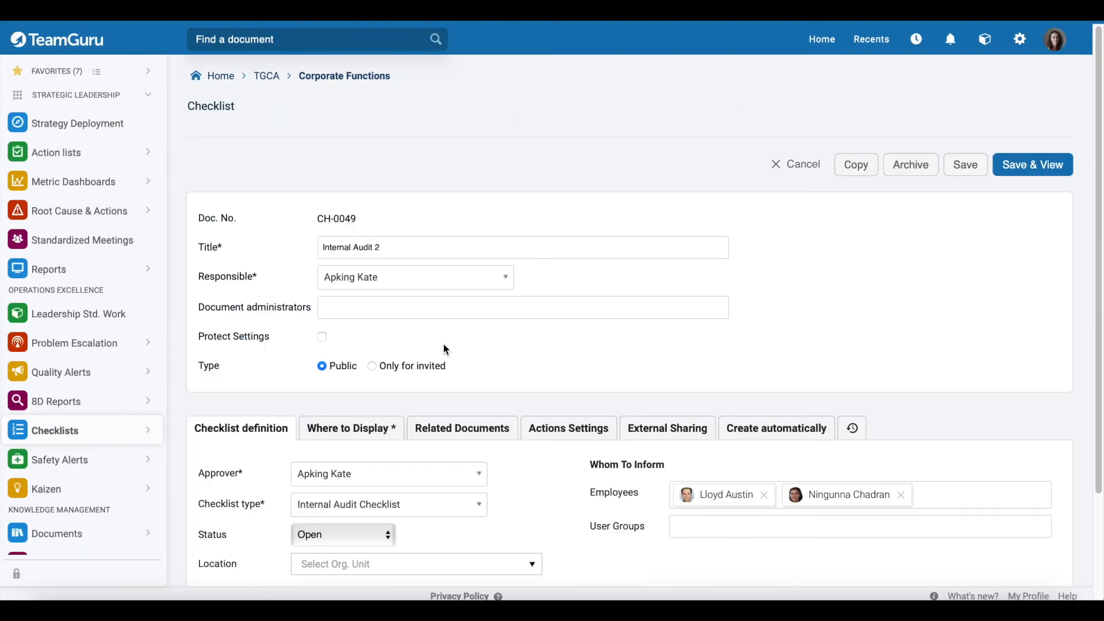
Examine the checklist's Actions Settings, External Sharing options and change history, and leave editing without saving.
{"action": "left_click", "coordinate": [550, 435]}
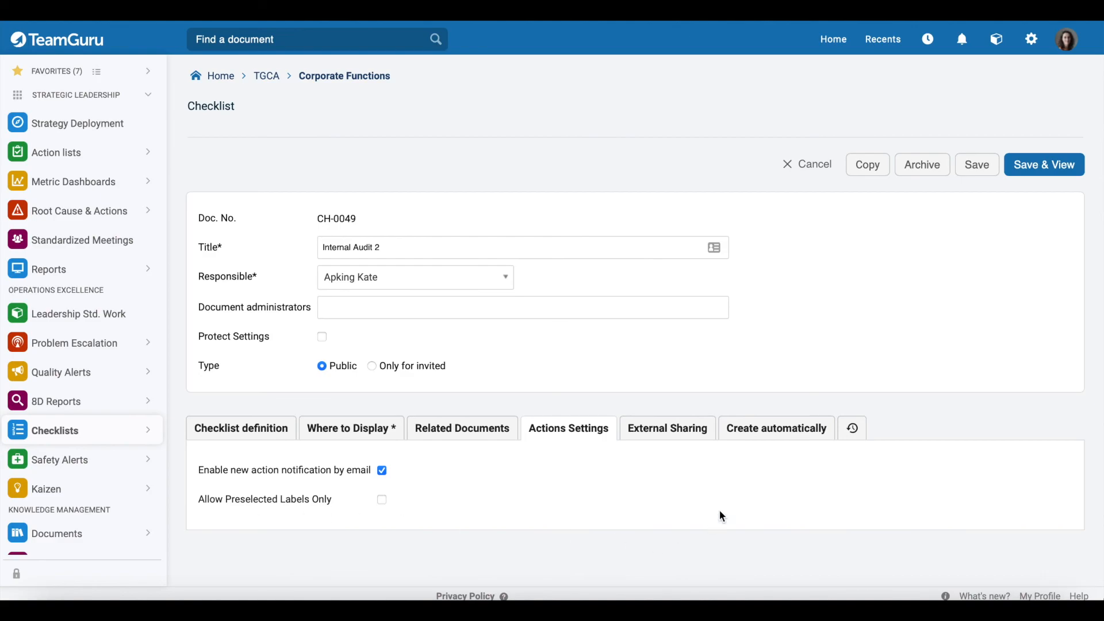
{"action": "left_click", "coordinate": [674, 437]}
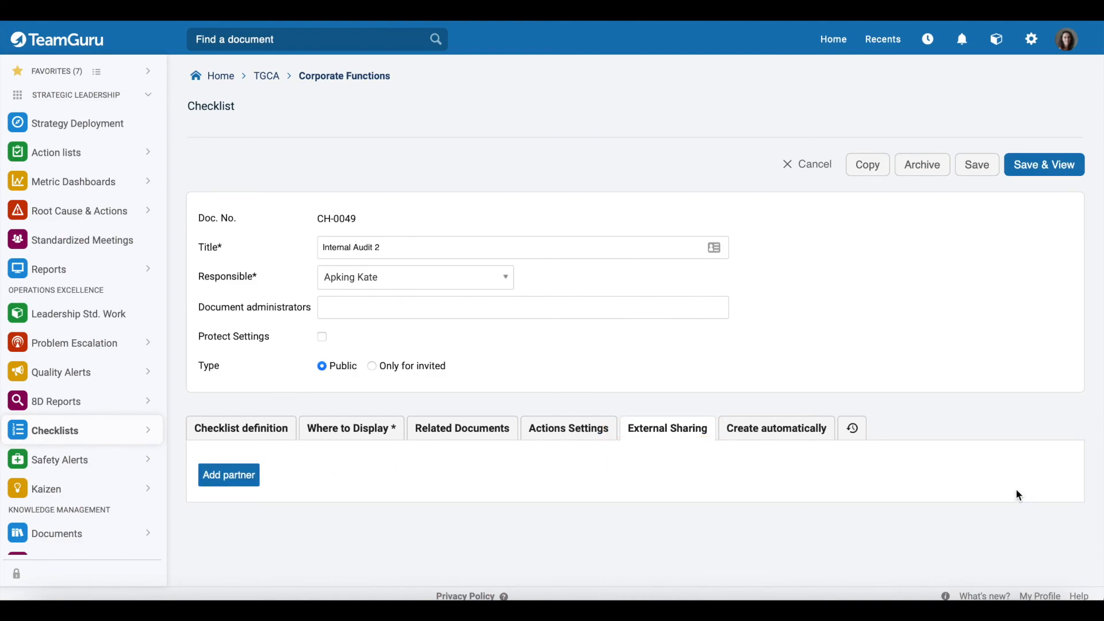
{"action": "left_click", "coordinate": [857, 437]}
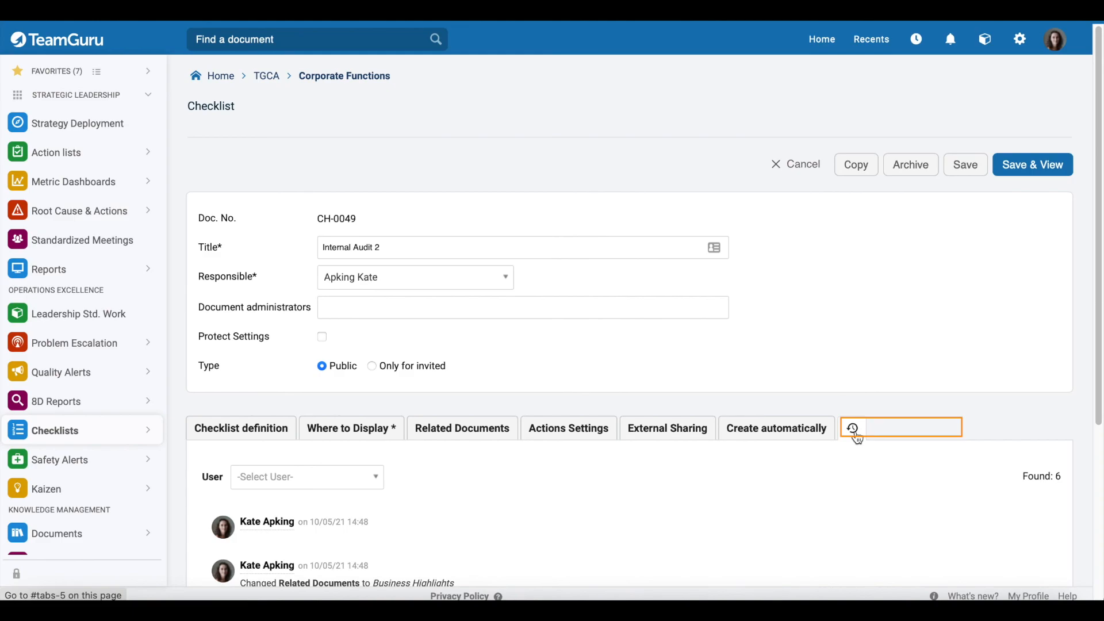
{"action": "scroll", "coordinate": [618, 478], "scroll_direction": "down", "scroll_amount": 4}
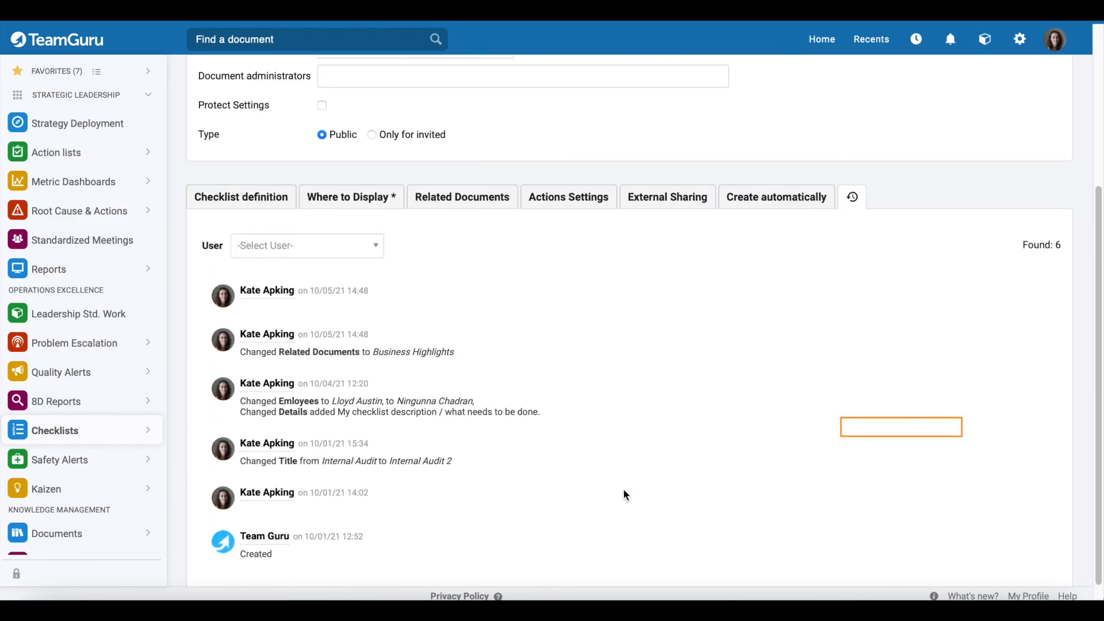
{"action": "scroll", "coordinate": [624, 490], "scroll_direction": "up", "scroll_amount": 4}
{"action": "left_click", "coordinate": [798, 169]}
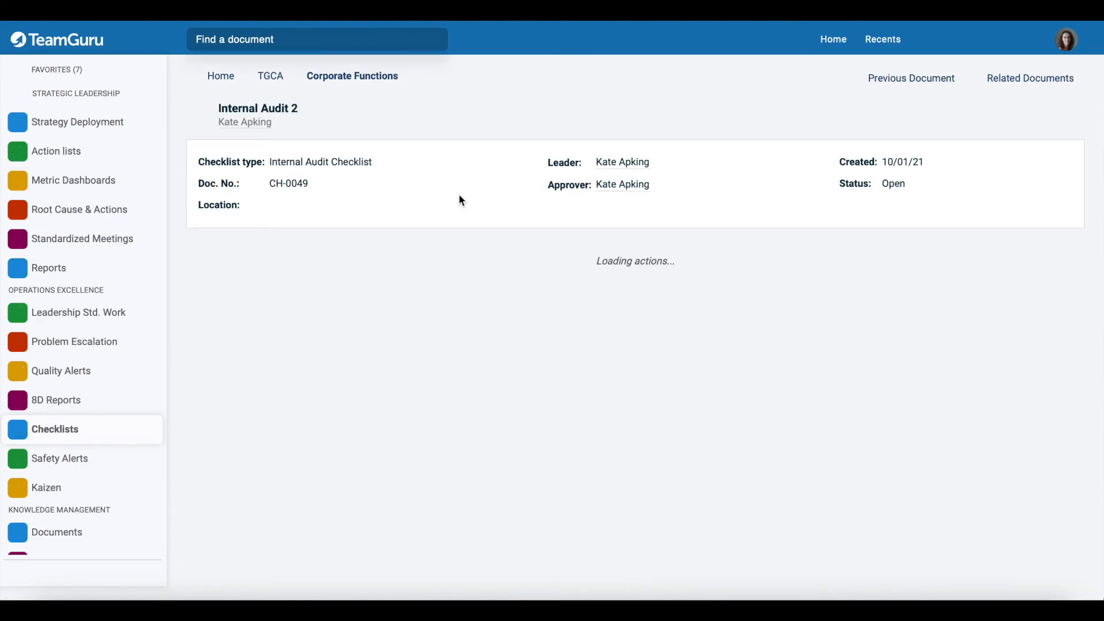